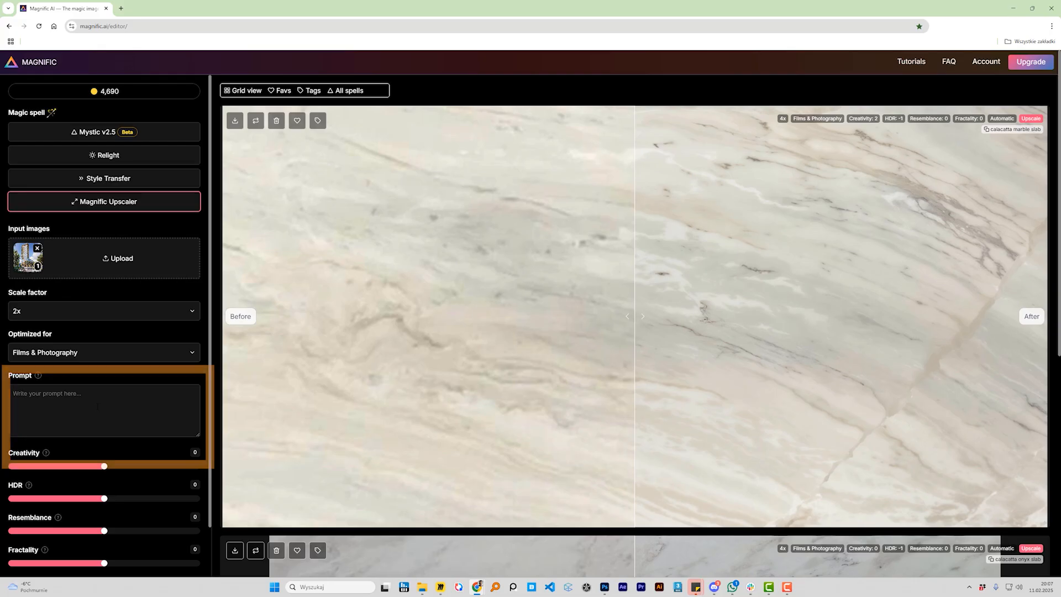
# Try "happy diverse people" as the upscaler prompt, and clear the prompt again
pyautogui.click(98, 406)
pyautogui.write('happy')
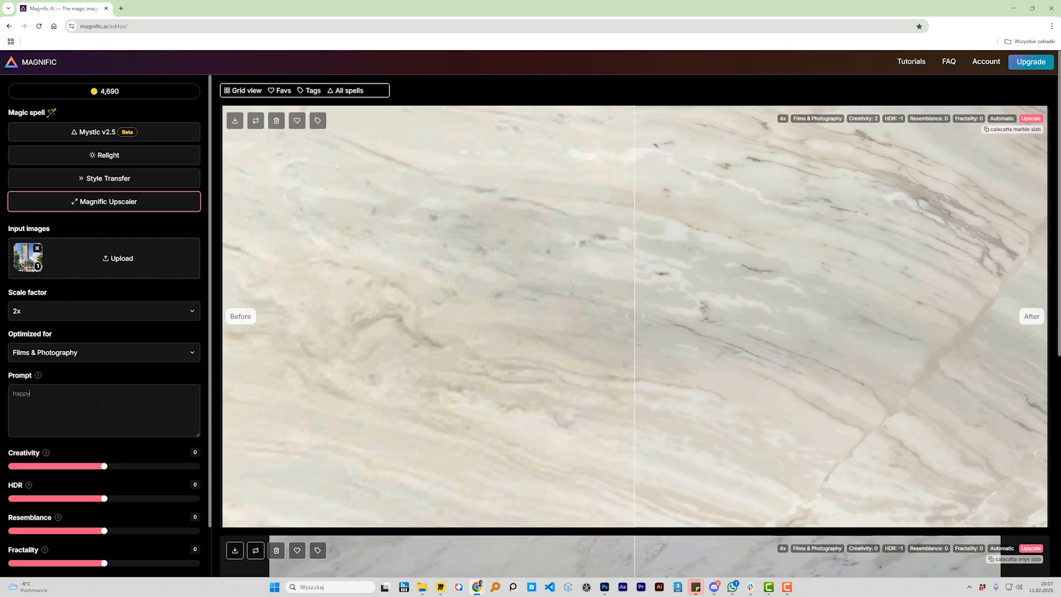
pyautogui.write(' diverse people')
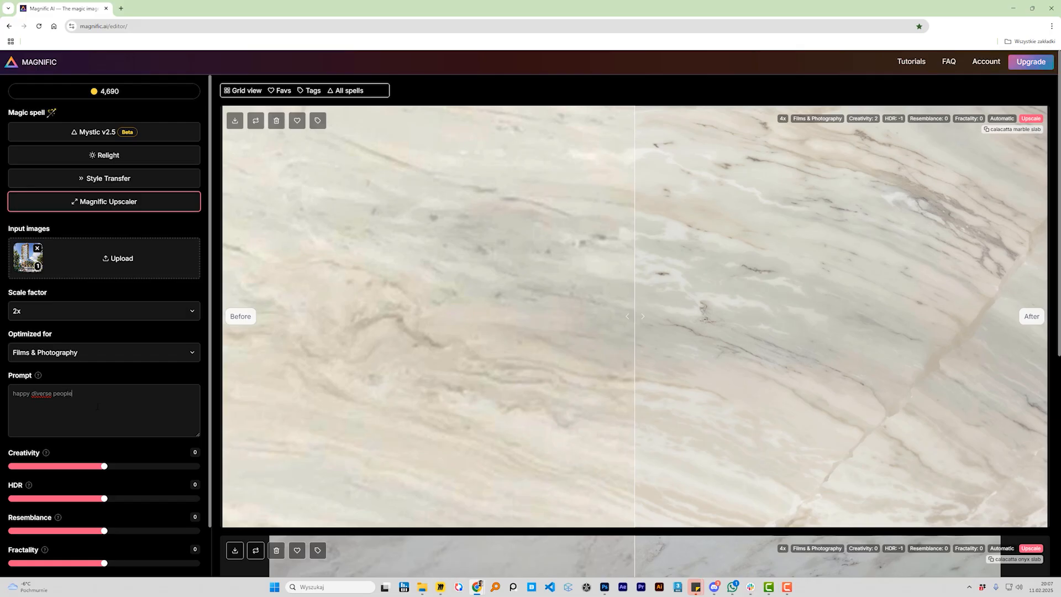
pyautogui.hotkey('ctrl', 'a')
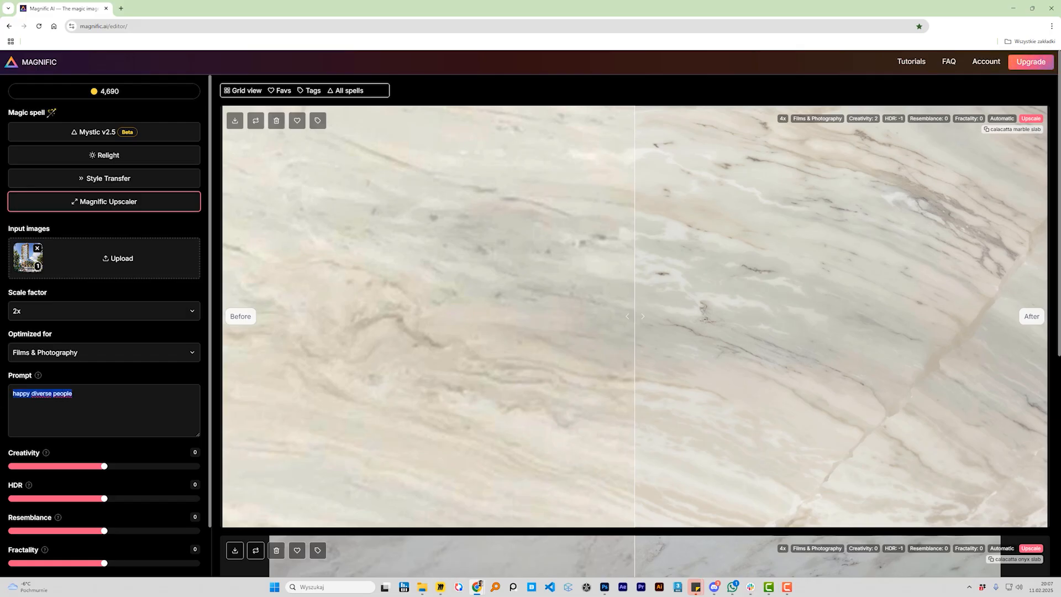
pyautogui.hotkey('ctrl', 'x')
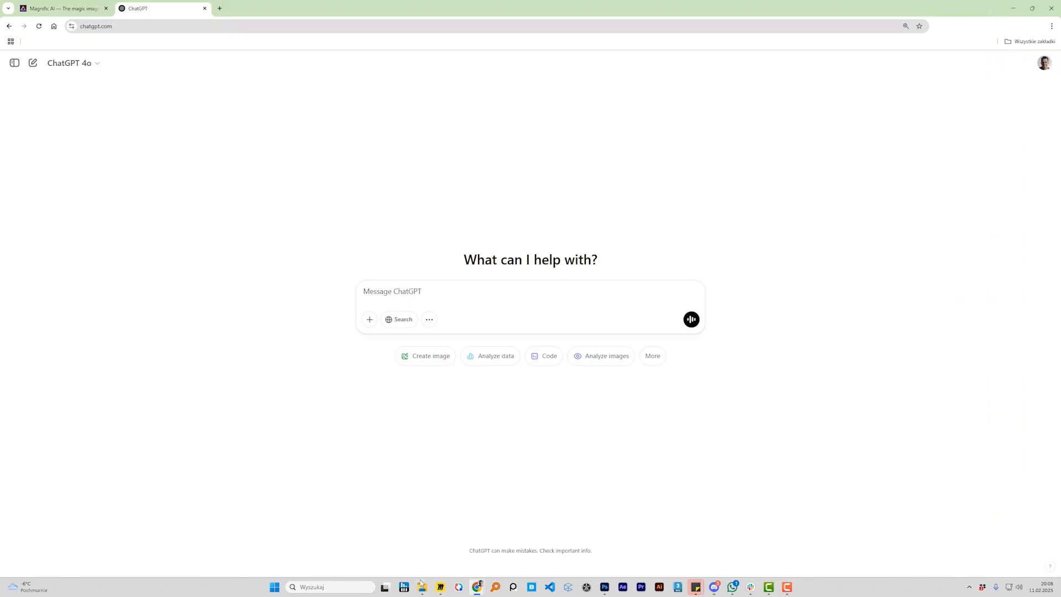
# In ChatGPT, attach the high-rise building image and send the request "describe this image as a prompt for creative upscalers"
pyautogui.click(421, 586)
pyautogui.moveTo(718, 293); pyautogui.dragTo(476, 315)
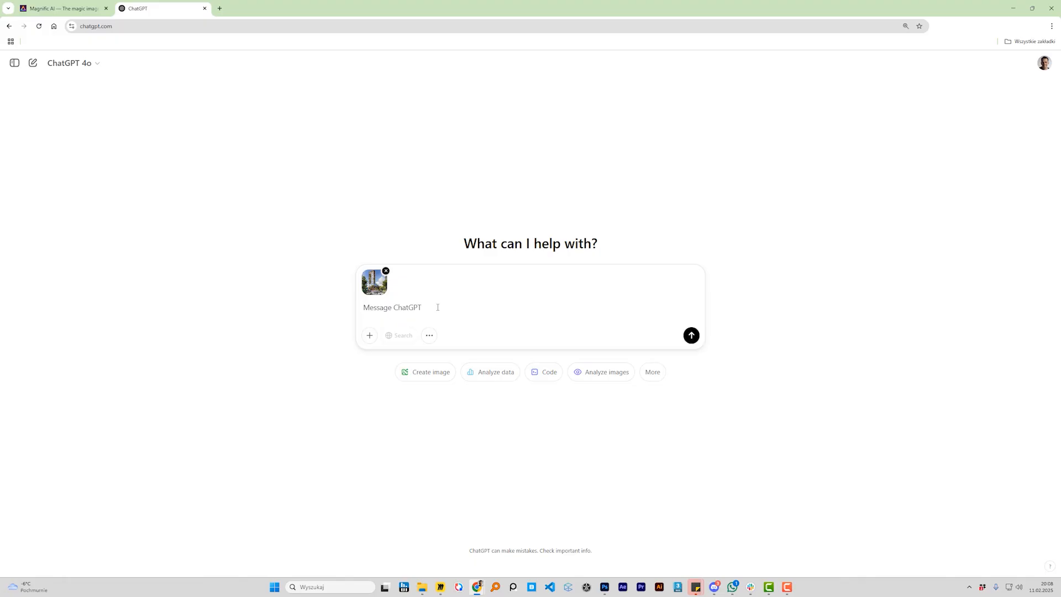
pyautogui.write('describe this image as a prompt for creativ')
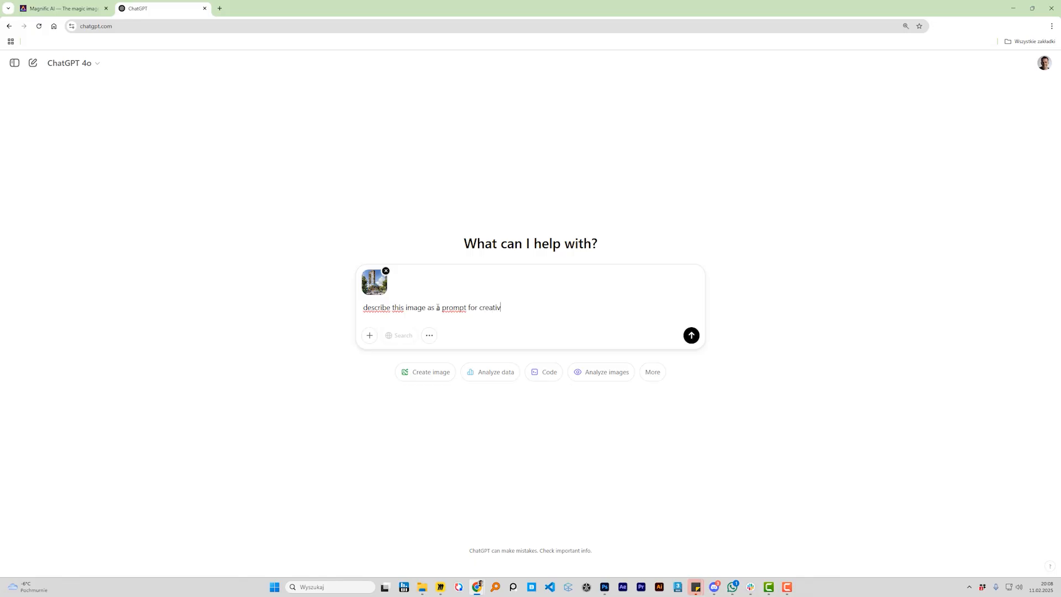
pyautogui.write('e upscalers')
pyautogui.press('Return')
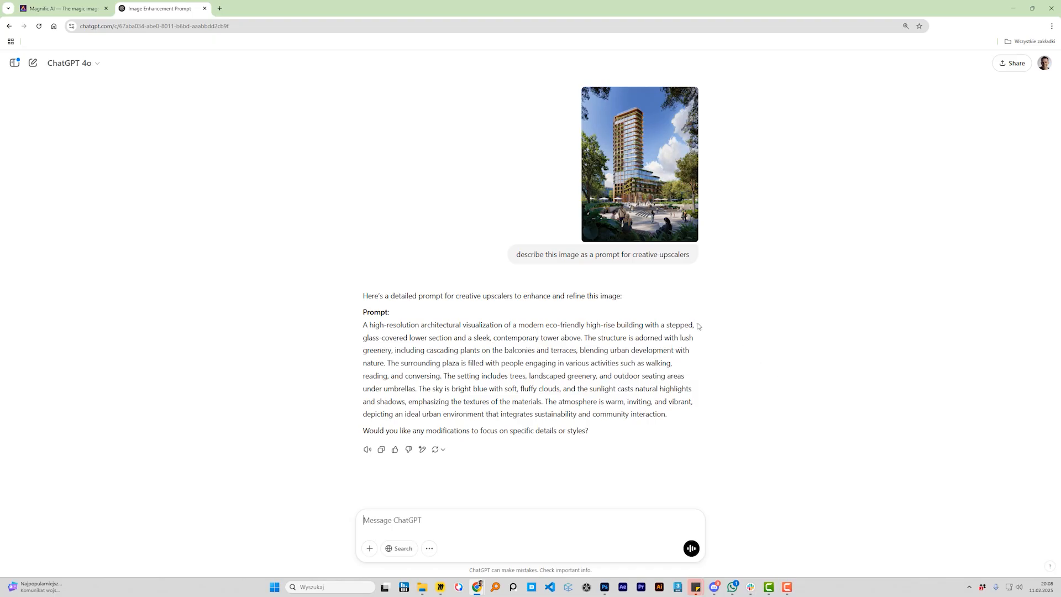
# Copy ChatGPT's generated image description into the prompt of the Magnific upscaler, and clear the prompt again
pyautogui.moveTo(362, 325); pyautogui.dragTo(667, 414)
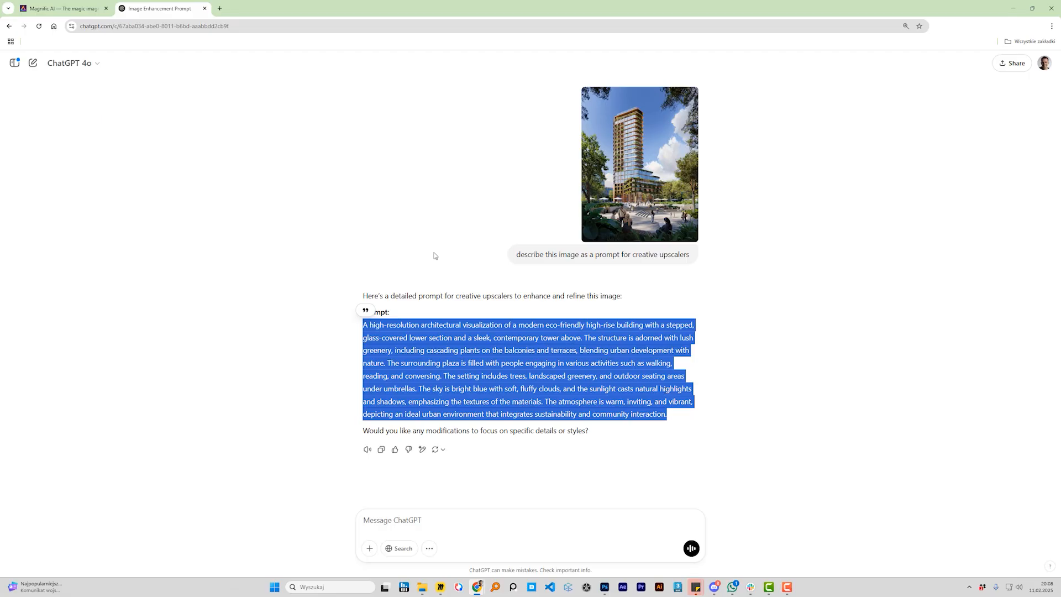
pyautogui.click(95, 11)
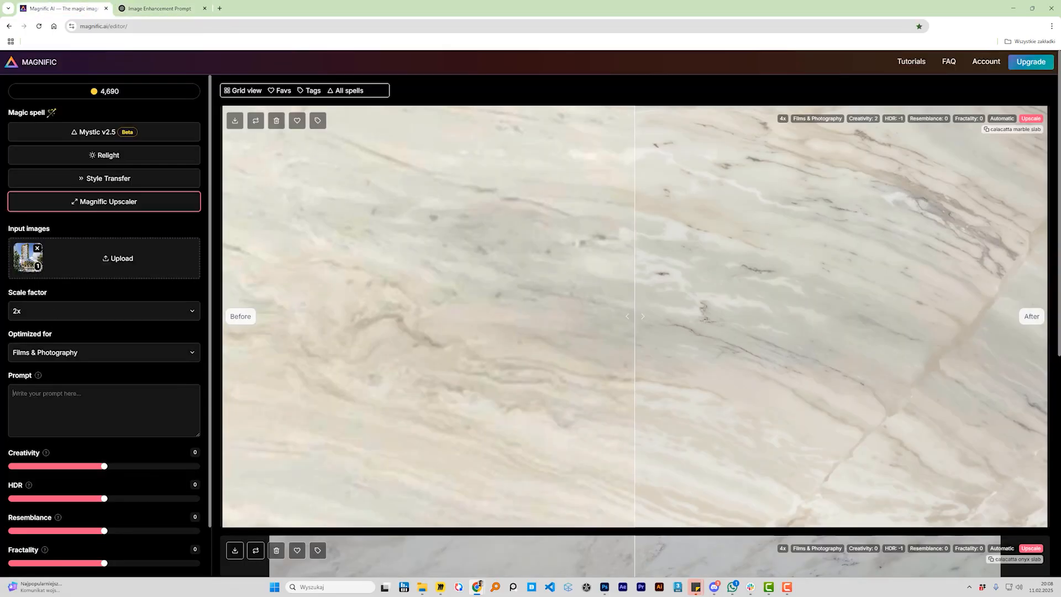
pyautogui.hotkey('ctrl', 'v')
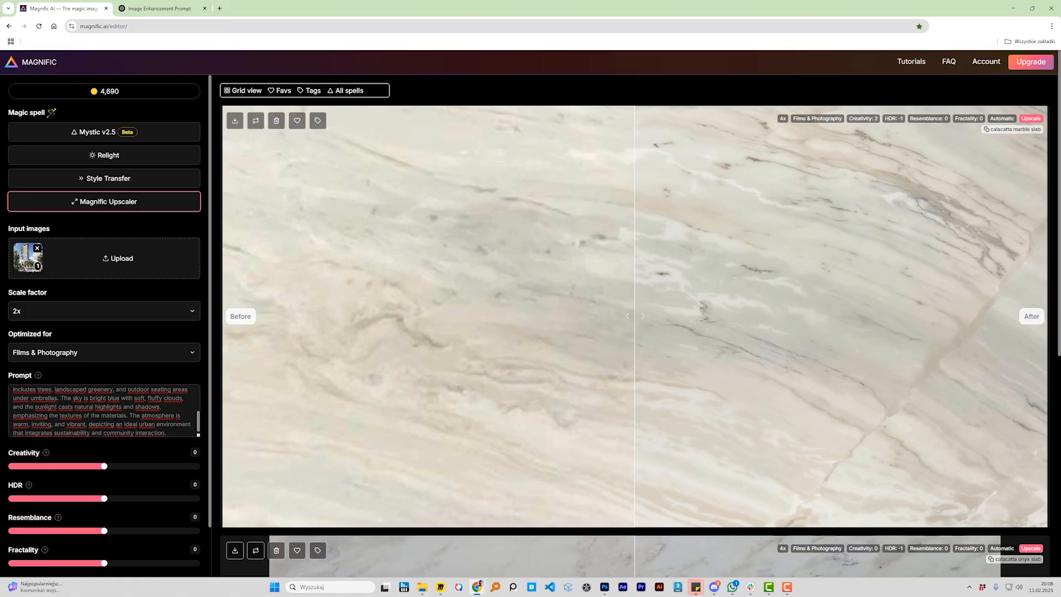
pyautogui.hotkey('ctrl', 'a')
pyautogui.press('BackSpace')
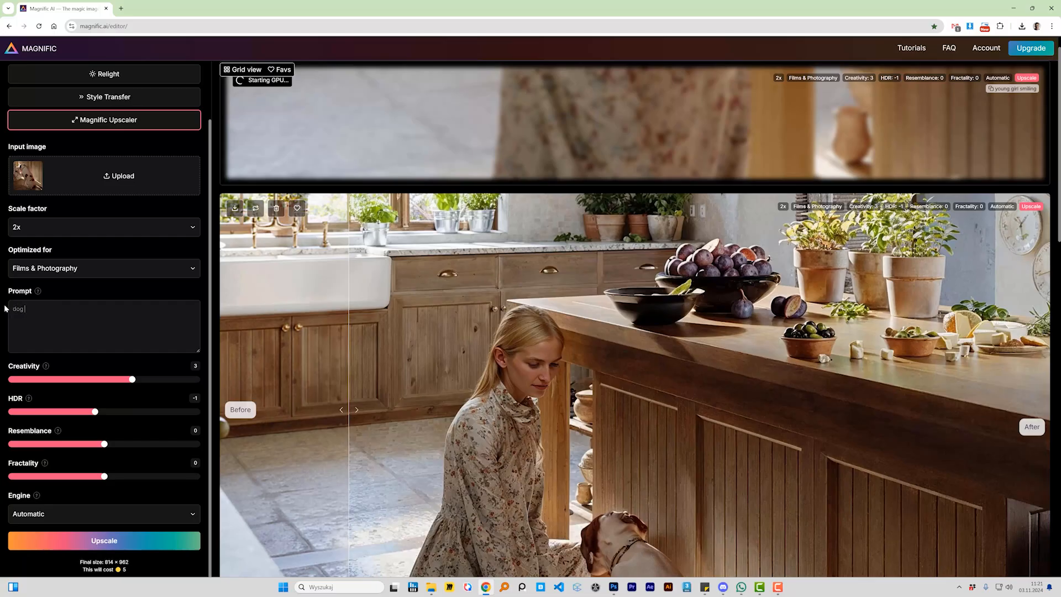
# Enter the prompt "dog sitting, viewed from behind" for the dog crop and start the upscale
pyautogui.write('sitting, viewed from behind')
pyautogui.click(123, 540)
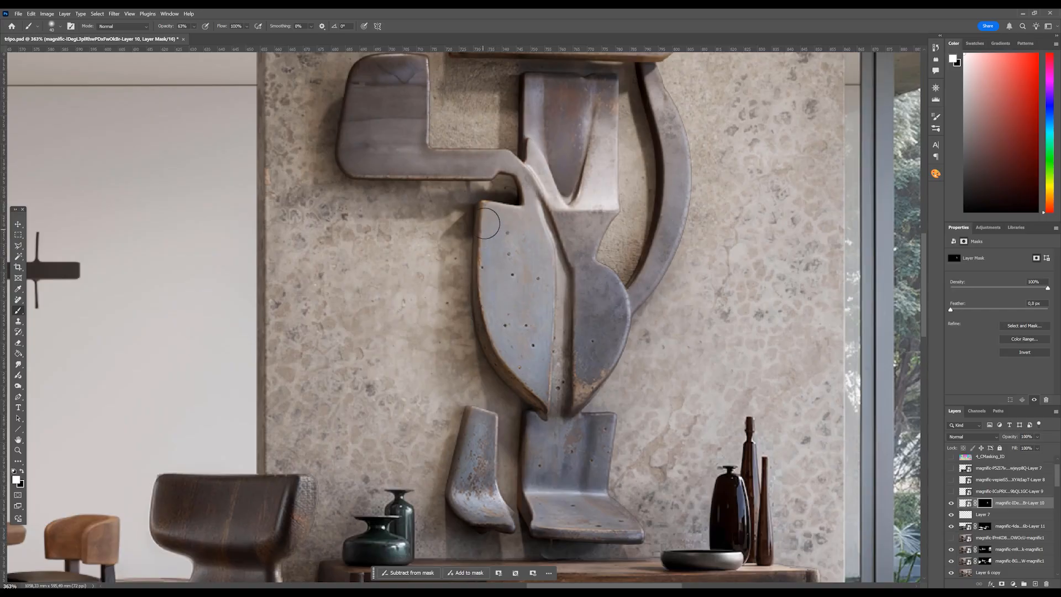
# In Photoshop, brush white onto the Layer 10 mask over the curved and upper parts of the wall sculpture
pyautogui.scroll(1, 580, 284)
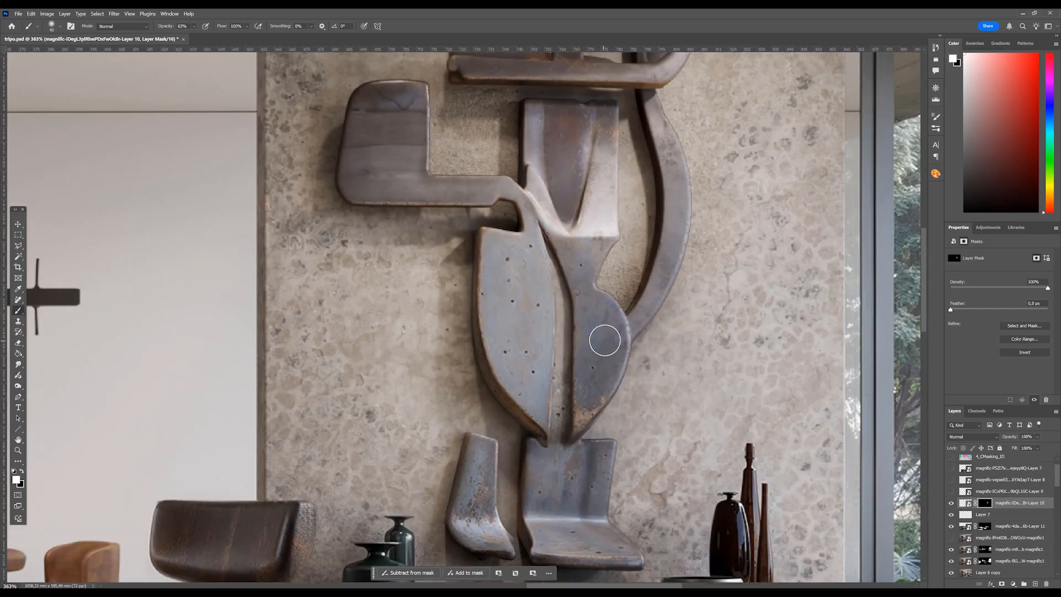
pyautogui.moveTo(611, 349)
pyautogui.mouseDown()
pyautogui.moveTo(668, 262)
pyautogui.moveTo(665, 119)
pyautogui.mouseUp()
pyautogui.moveTo(621, 232)
pyautogui.mouseDown()
pyautogui.moveTo(599, 273)
pyautogui.moveTo(597, 178)
pyautogui.moveTo(575, 119)
pyautogui.moveTo(533, 122)
pyautogui.moveTo(507, 202)
pyautogui.moveTo(524, 211)
pyautogui.moveTo(480, 191)
pyautogui.moveTo(351, 182)
pyautogui.mouseUp()
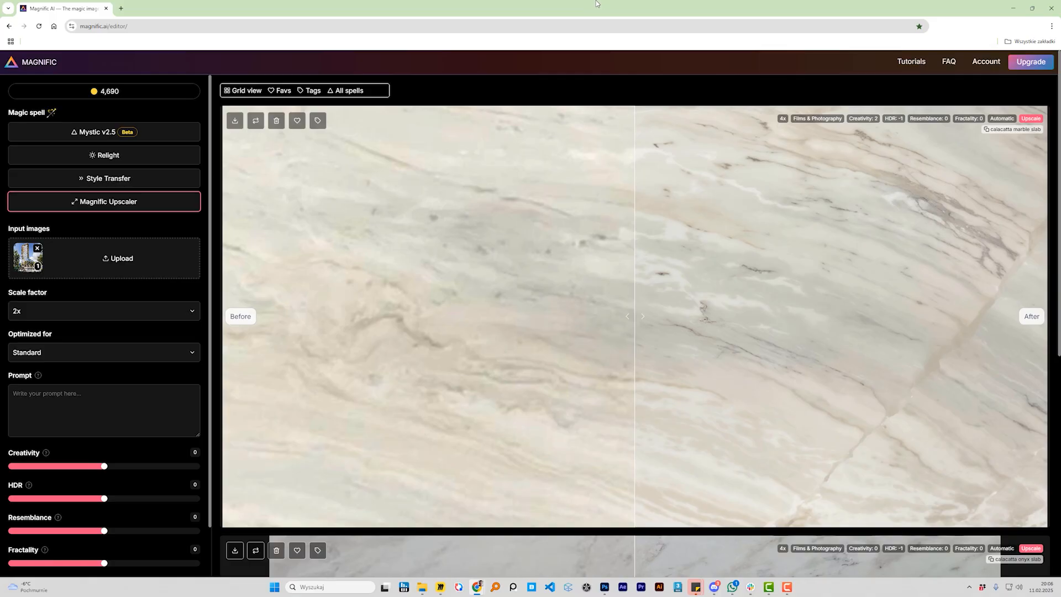
# Choose 2x as the scale factor for the building image in the Magnific upscaler
pyautogui.click(137, 311)
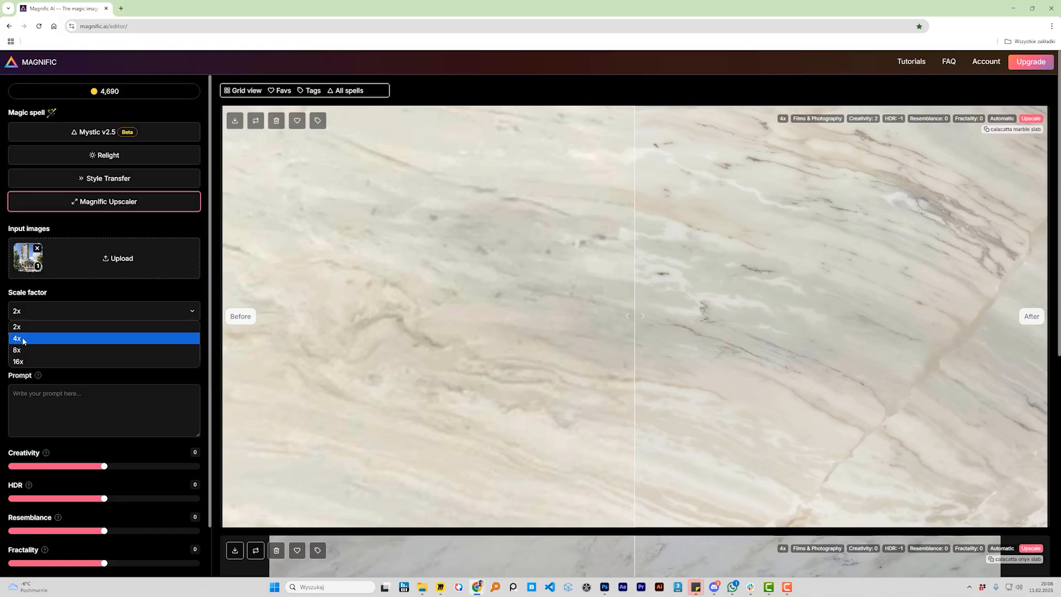
pyautogui.click(20, 326)
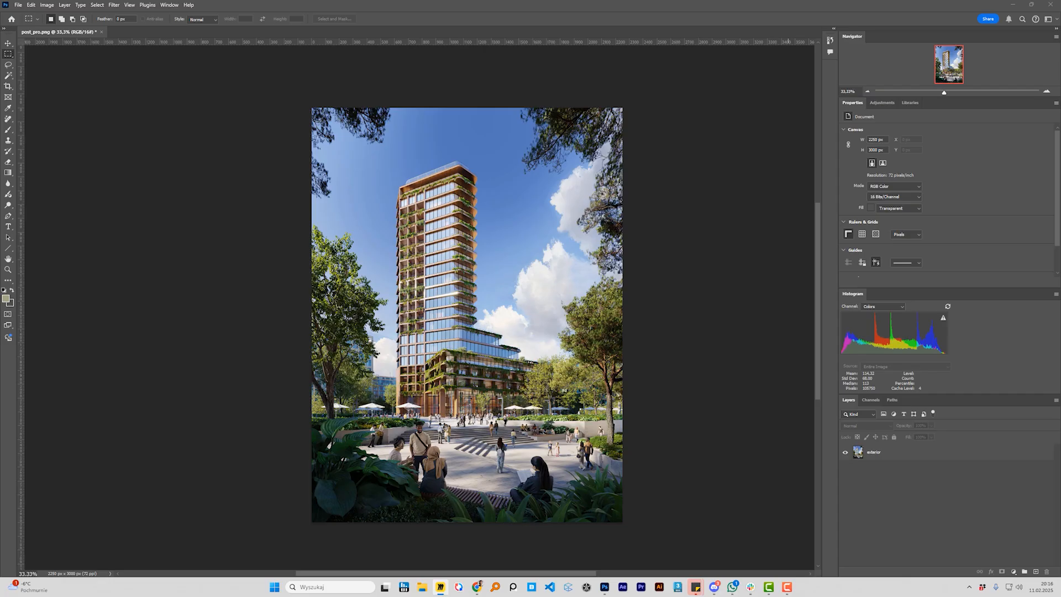
# In Photoshop, check the pixel dimensions of post_pro.png in Image Size
pyautogui.click(875, 500)
pyautogui.click(874, 454)
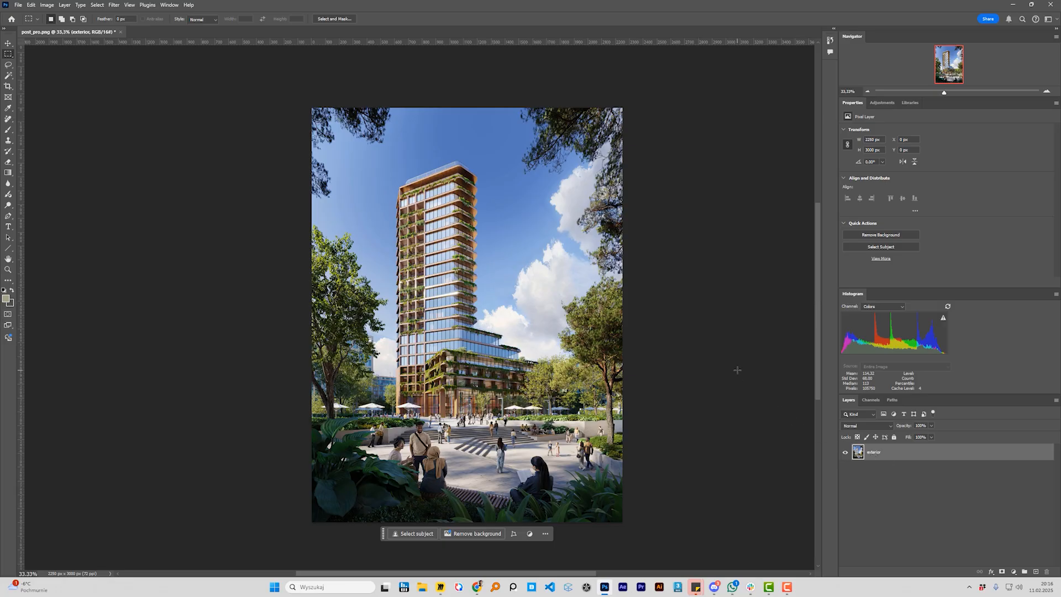
pyautogui.press('h')
pyautogui.hotkey('ctrl', 'alt', 'i')
pyautogui.moveTo(748, 315)
pyautogui.mouseDown()
pyautogui.moveTo(707, 314)
pyautogui.moveTo(718, 305)
pyautogui.moveTo(747, 320)
pyautogui.mouseUp()
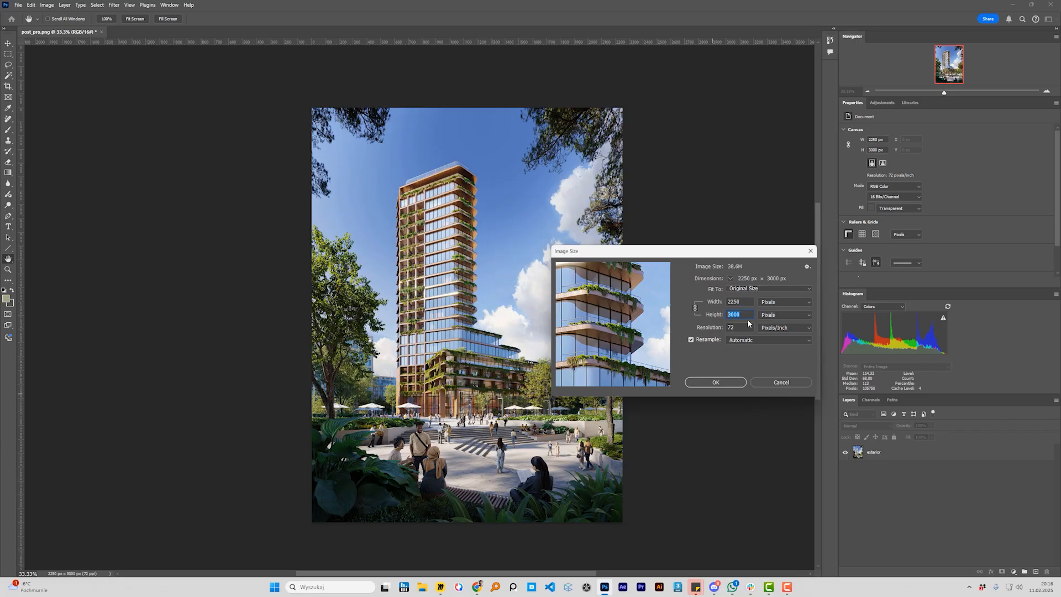
pyautogui.click(784, 383)
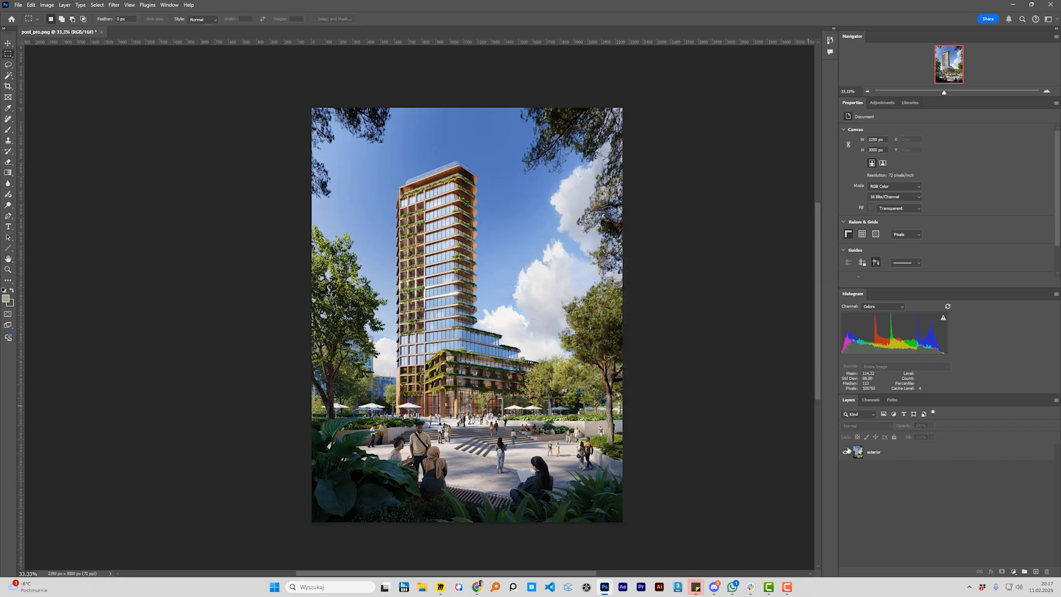
# Export the exterior layer as a PNG at 100% scale, saved as exterior_full in the quick_export folder
pyautogui.click(876, 456)
pyautogui.rightClick(896, 453)
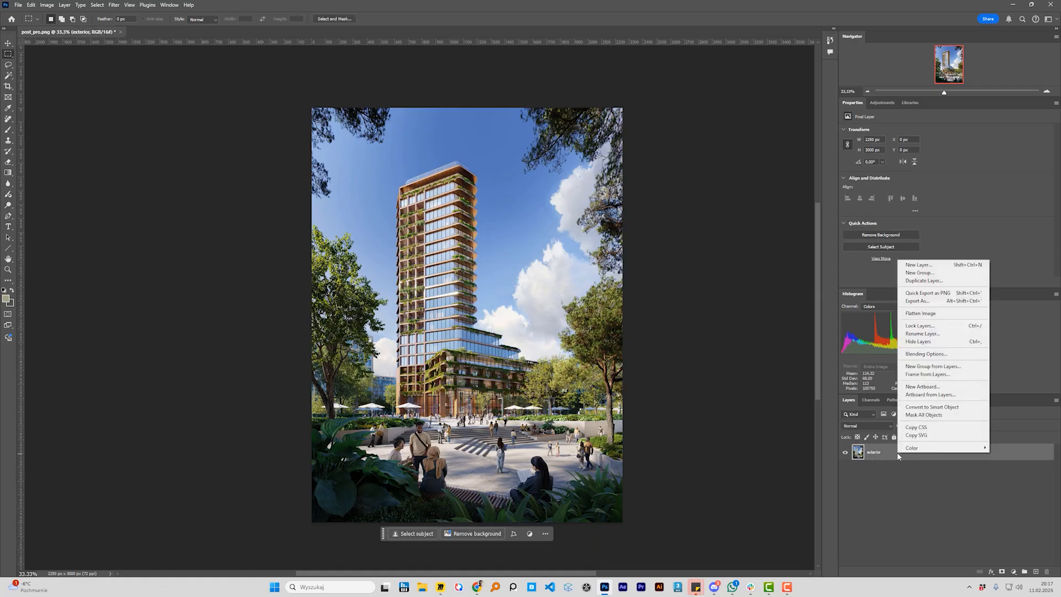
pyautogui.click(938, 301)
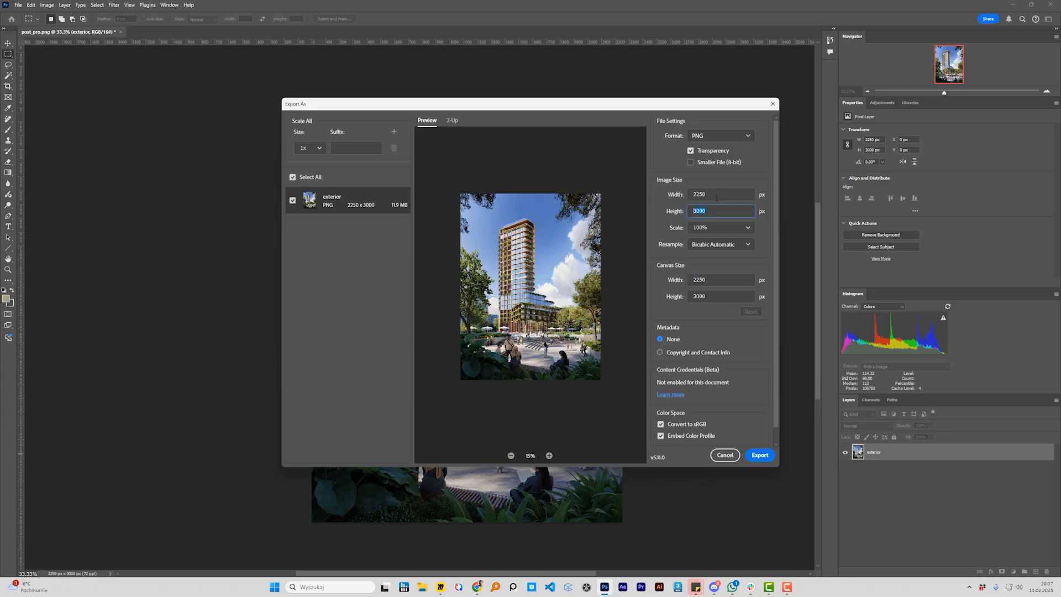
pyautogui.click(663, 195)
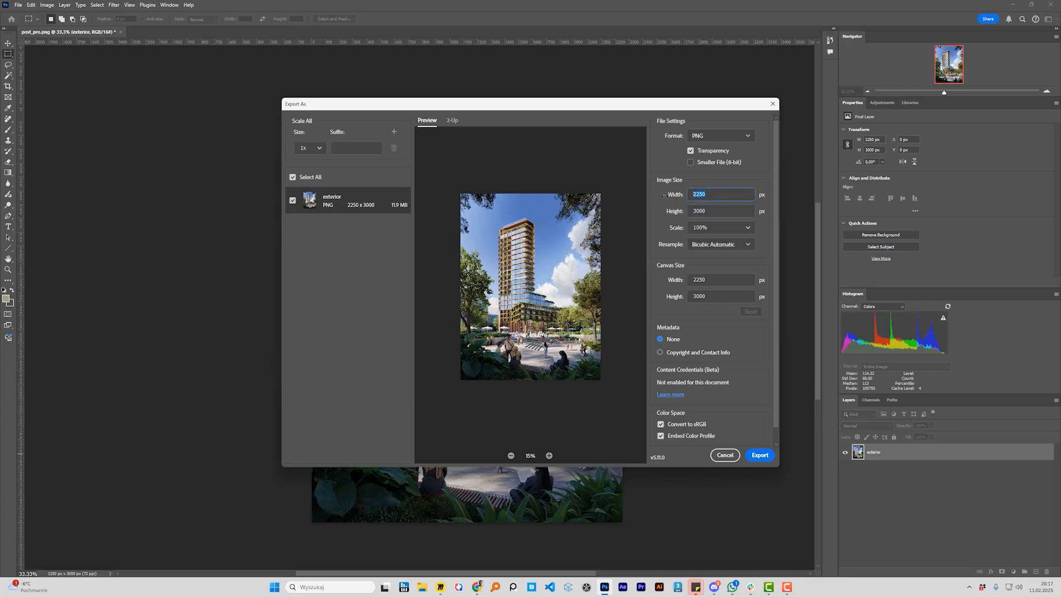
pyautogui.click(750, 230)
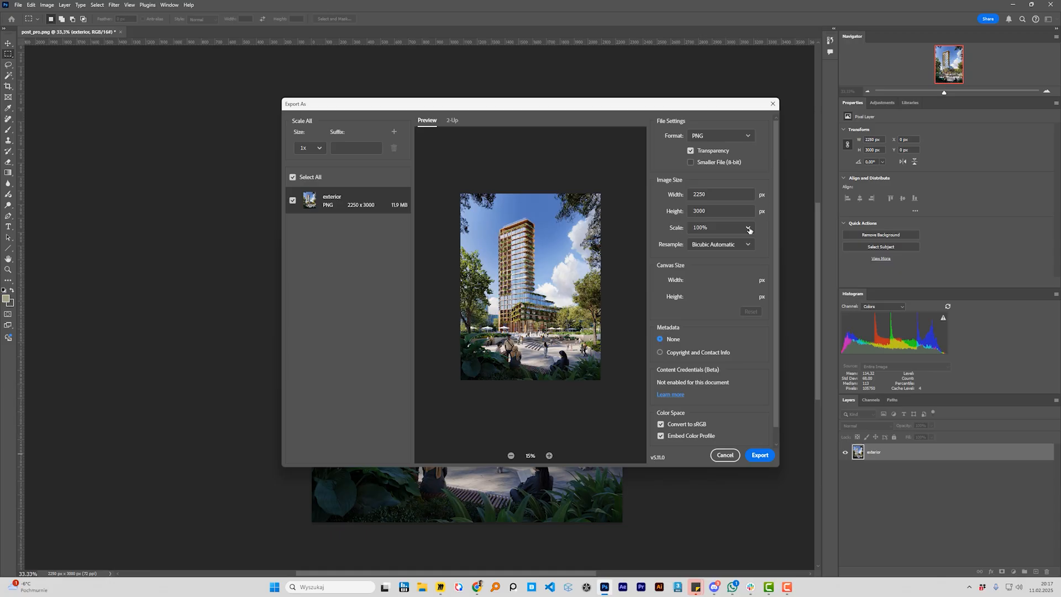
pyautogui.click(749, 228)
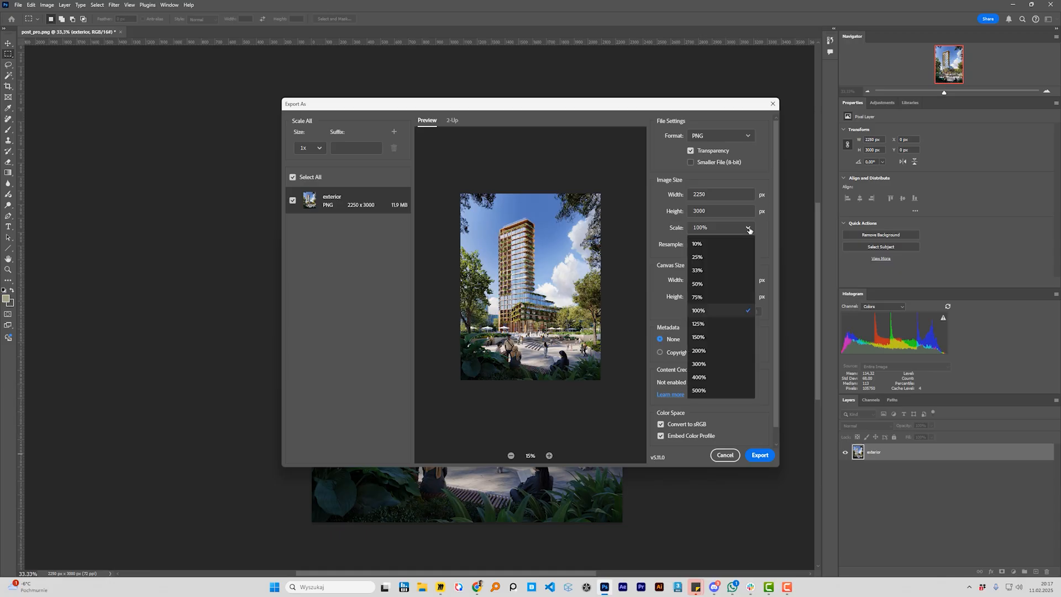
pyautogui.click(720, 311)
pyautogui.click(759, 455)
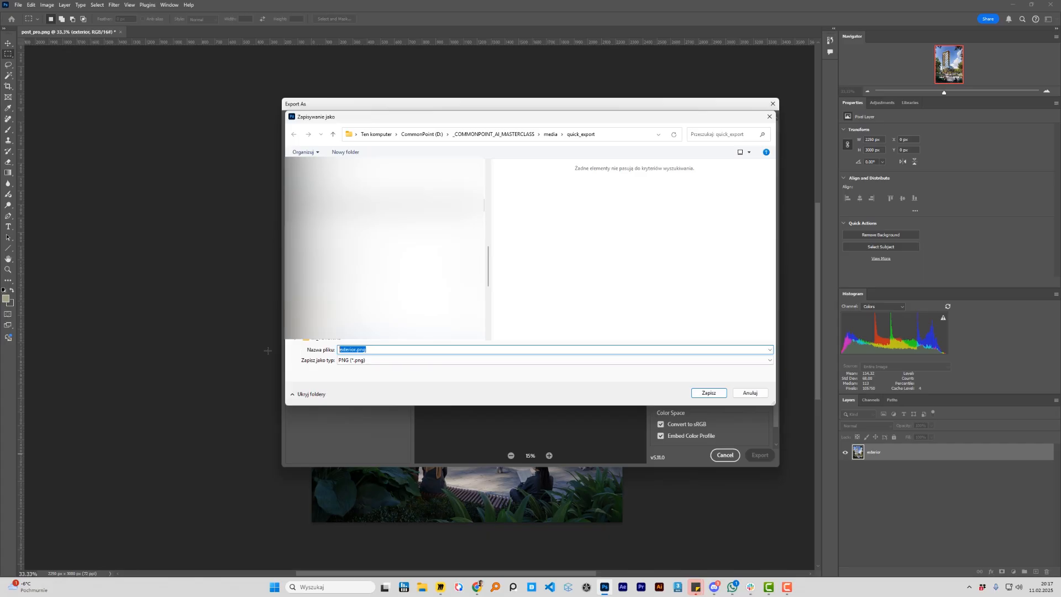
pyautogui.write('exterior_fuo')
pyautogui.press('Return')
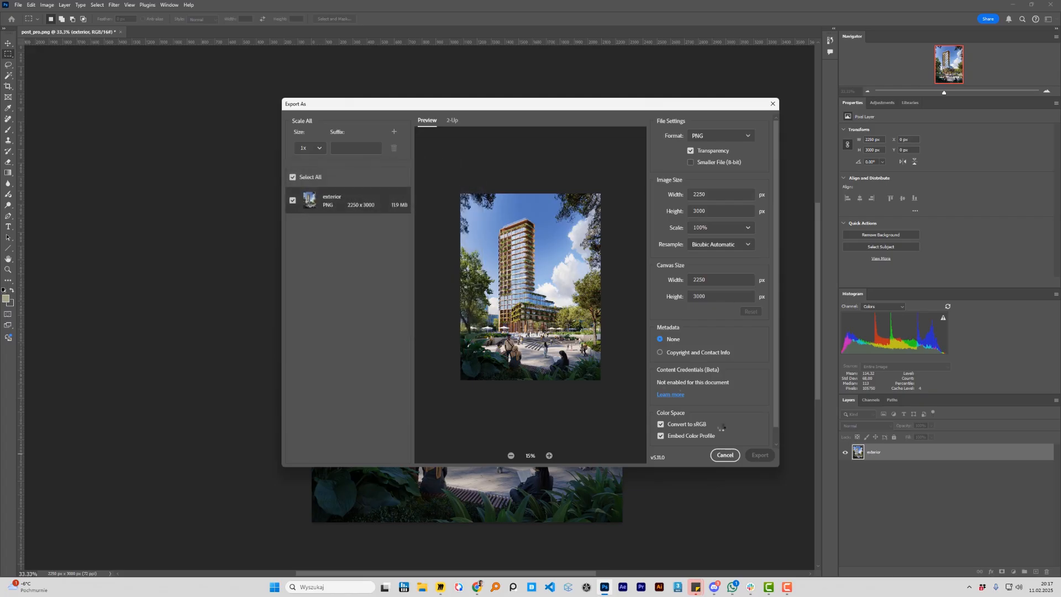
# Export the exterior layer as a PNG at 50% scale, saved as exterior_half in the quick_export folder
pyautogui.rightClick(876, 451)
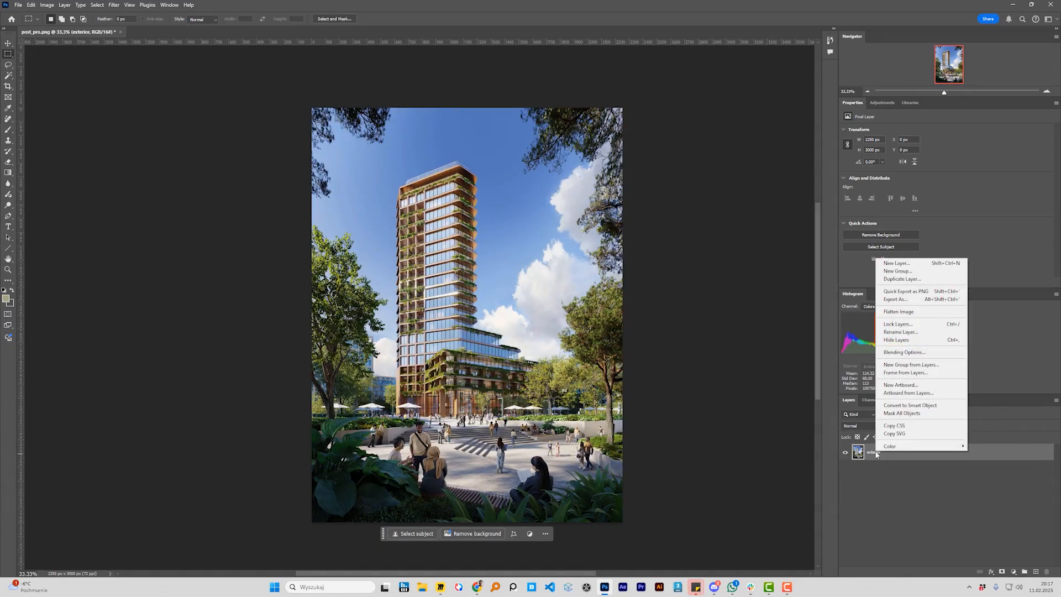
pyautogui.click(926, 300)
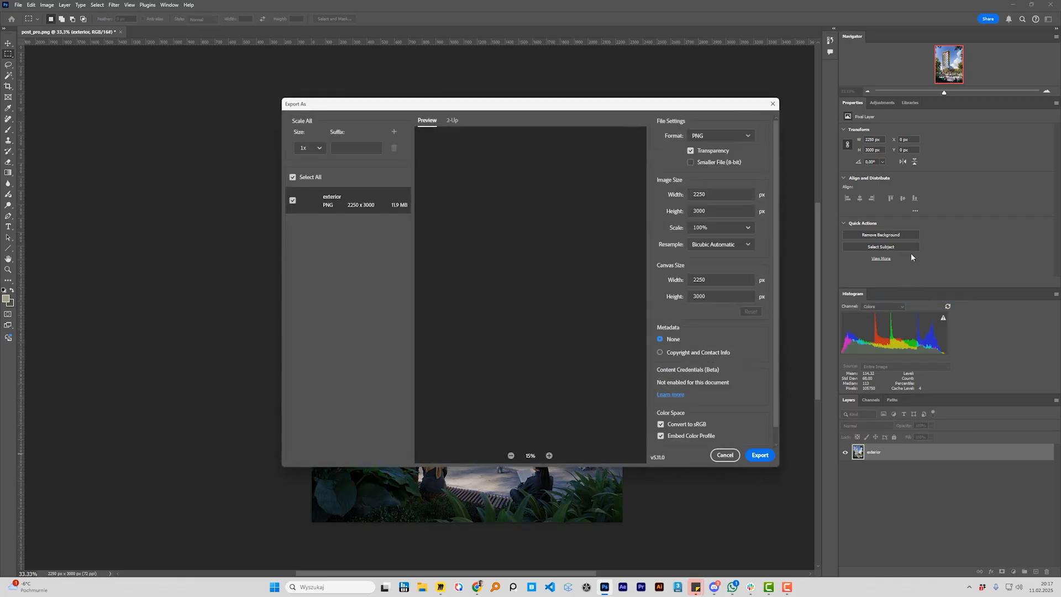
pyautogui.click(747, 228)
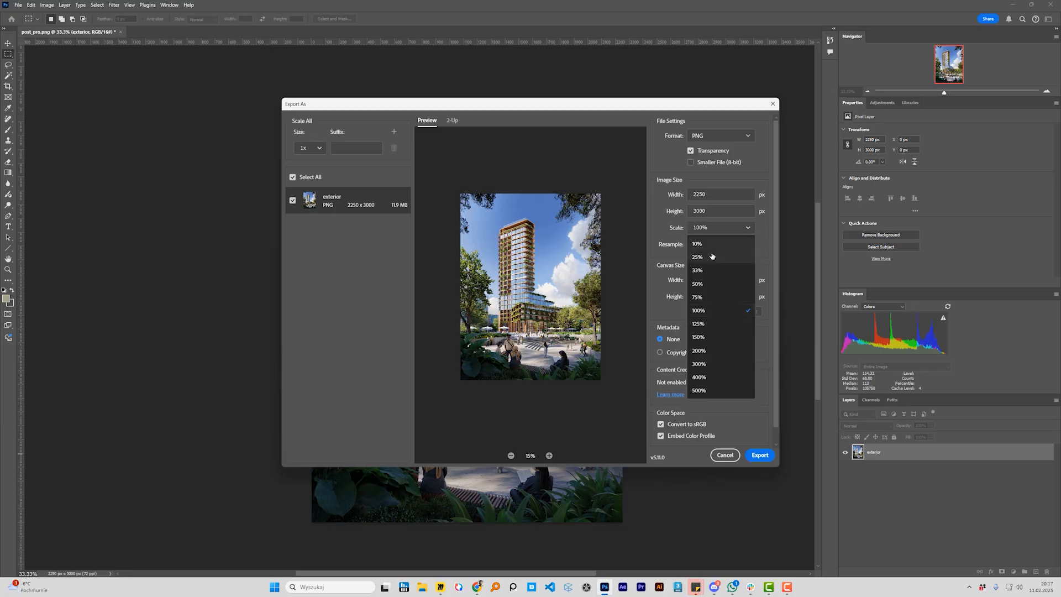
pyautogui.click(704, 286)
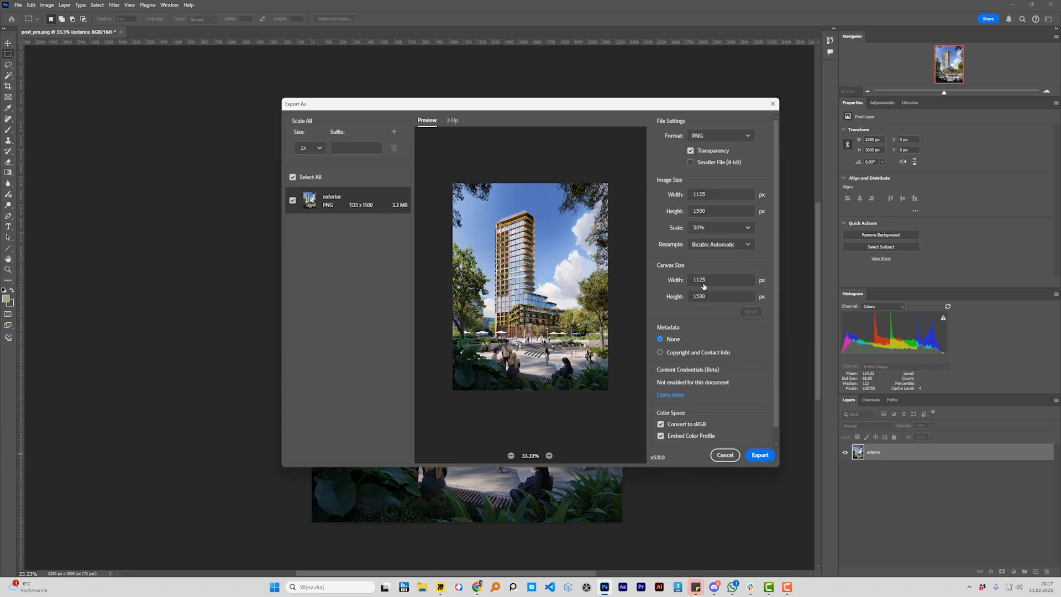
pyautogui.click(759, 455)
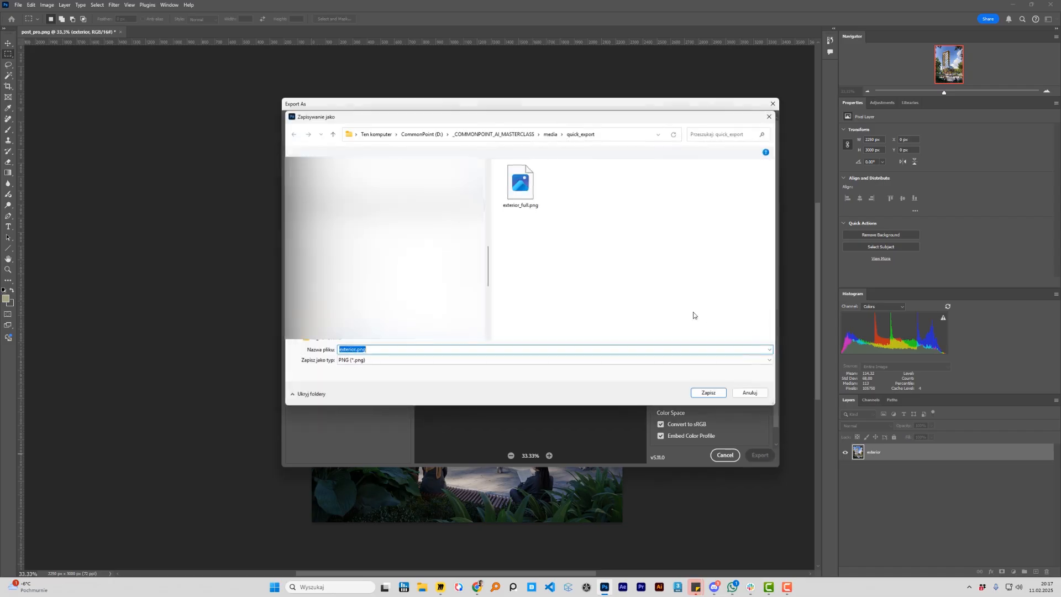
pyautogui.write('exterior_half')
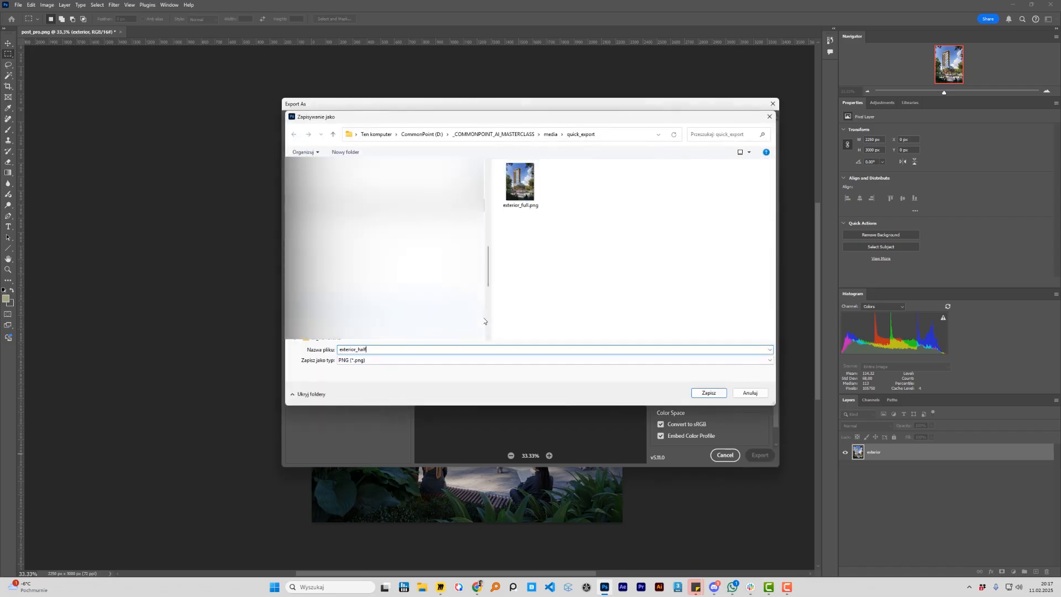
pyautogui.press('Return')
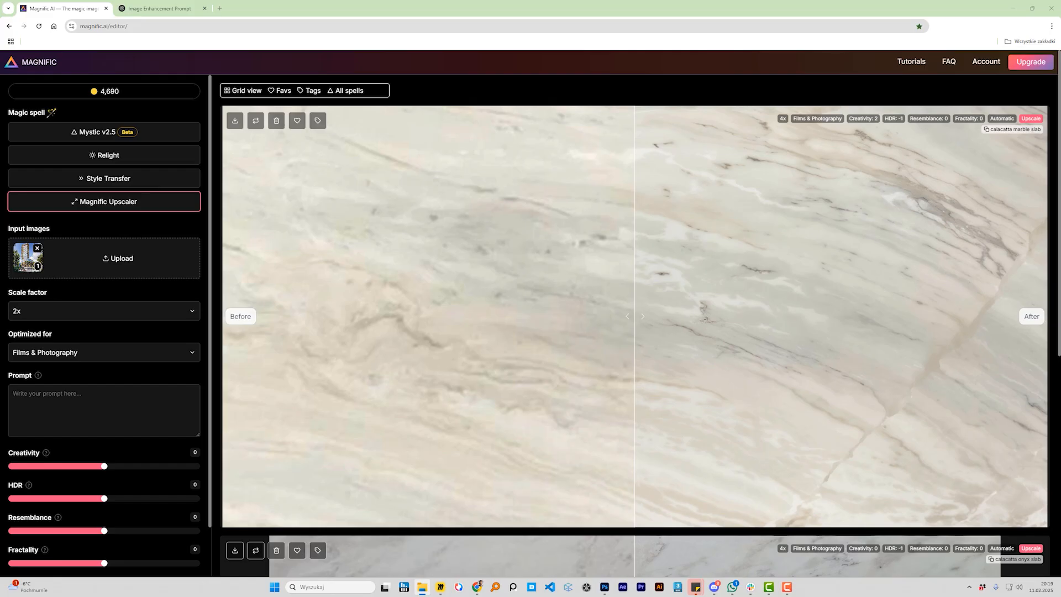
# Switch to Magnific and add an exported exterior image file to the upscaler's input images
pyautogui.moveTo(1060, 166); pyautogui.dragTo(754, 246)
pyautogui.moveTo(639, 314); pyautogui.dragTo(114, 255)
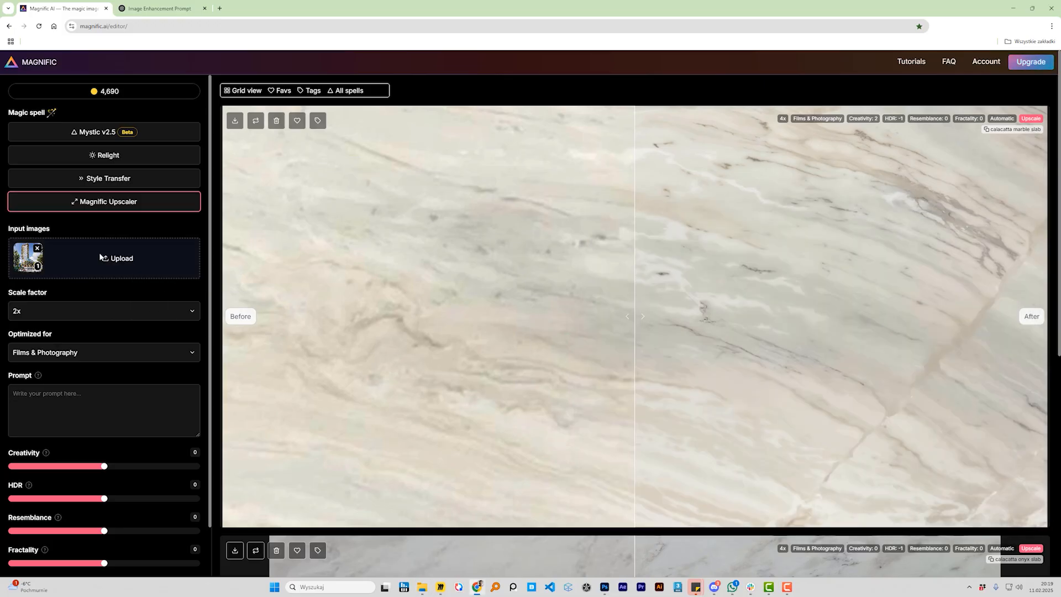
# Upscale the exterior image in Magnific at 2x, optimized for Films & Photography, with Creativity 3 and HDR -1
pyautogui.click(79, 312)
pyautogui.click(29, 327)
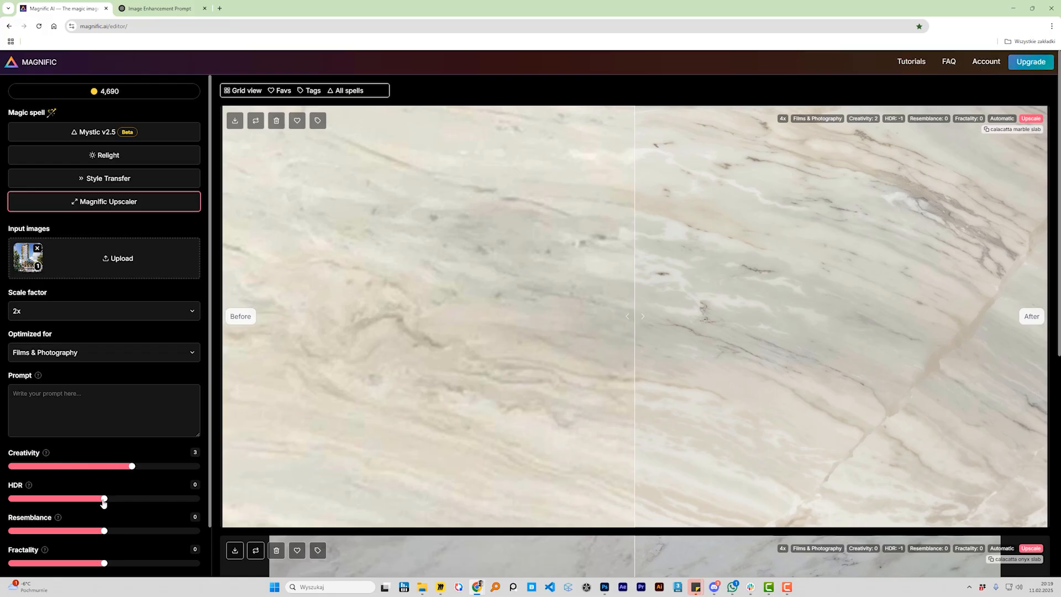
pyautogui.scroll(-2, 144, 396)
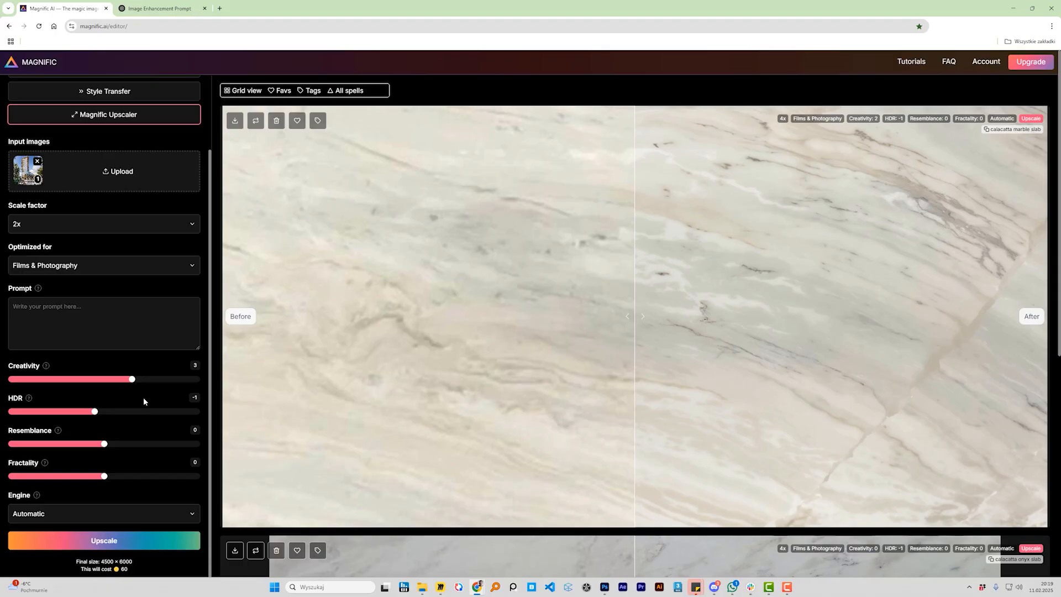
pyautogui.click(139, 541)
pyautogui.scroll(2, 165, 439)
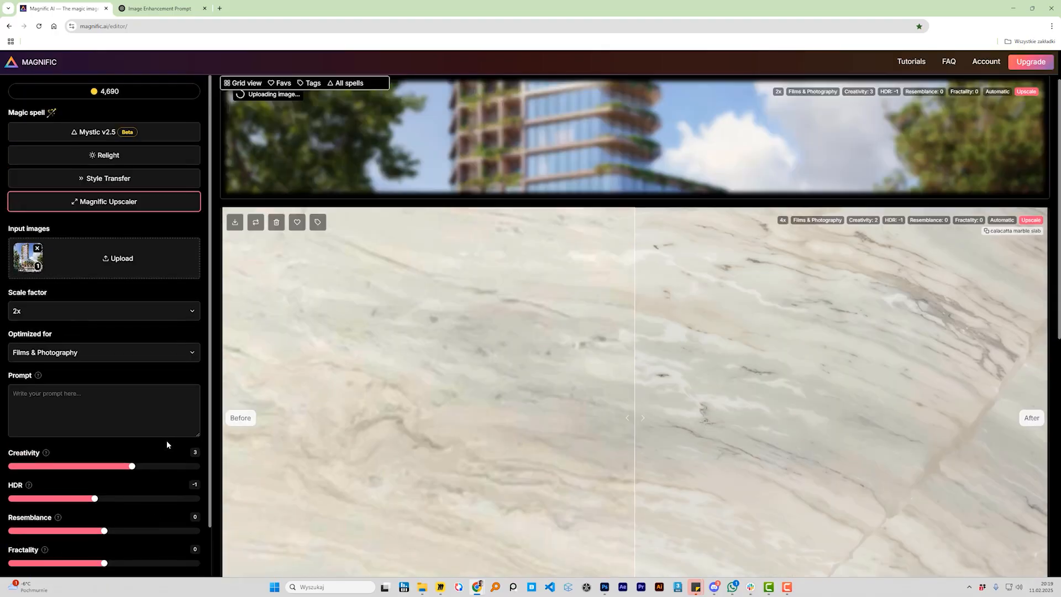
# Add exterior_half.png from the quick_export folder to the upscaler's input images
pyautogui.click(422, 588)
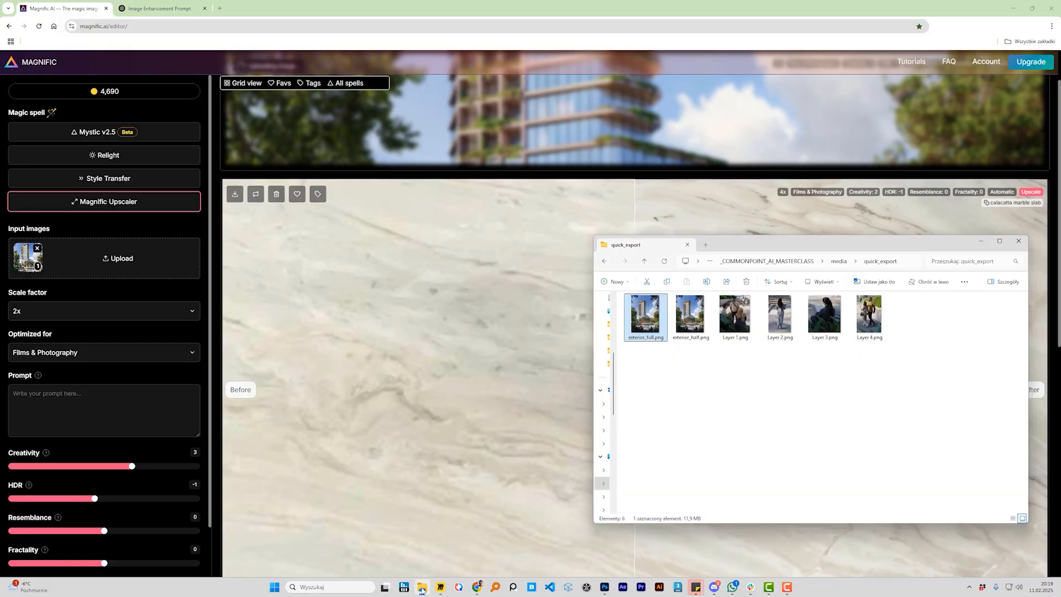
pyautogui.click(682, 326)
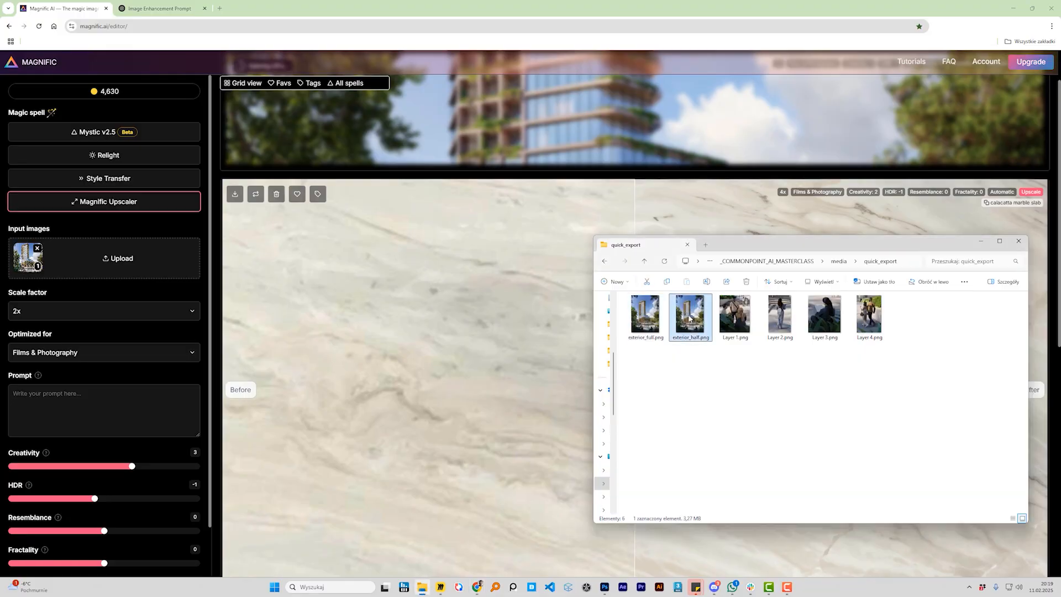
pyautogui.moveTo(689, 318); pyautogui.dragTo(95, 261)
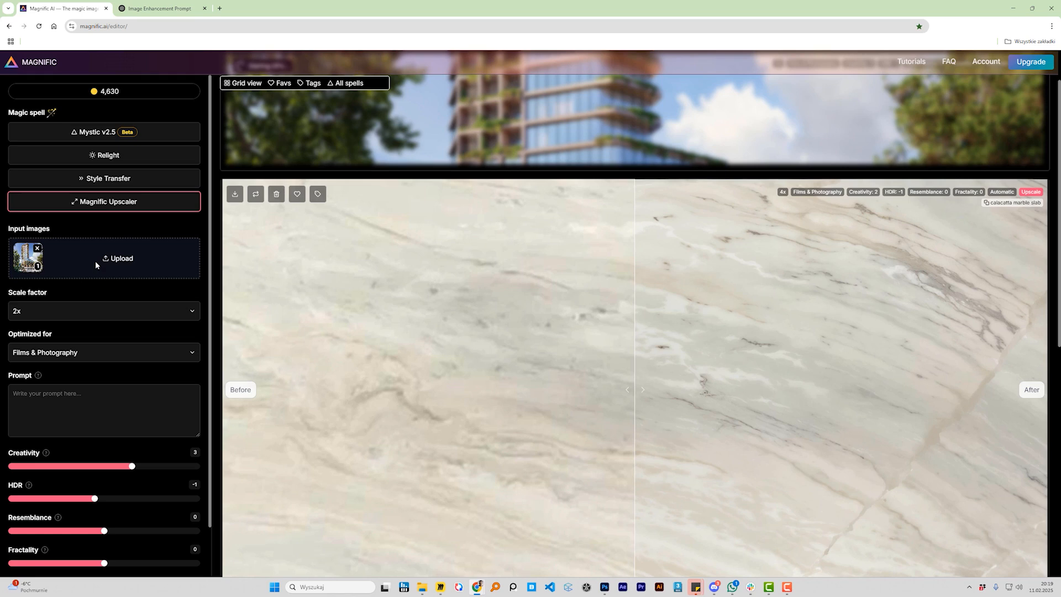
# Set the scale factor to 4x and start the upscale of the half-size exterior image
pyautogui.click(189, 310)
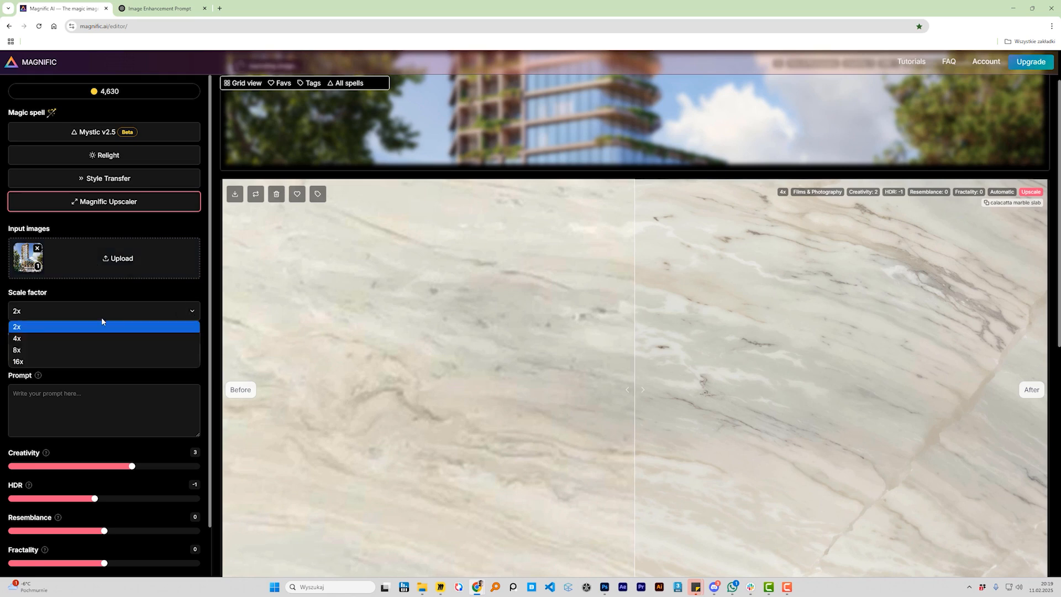
pyautogui.click(30, 338)
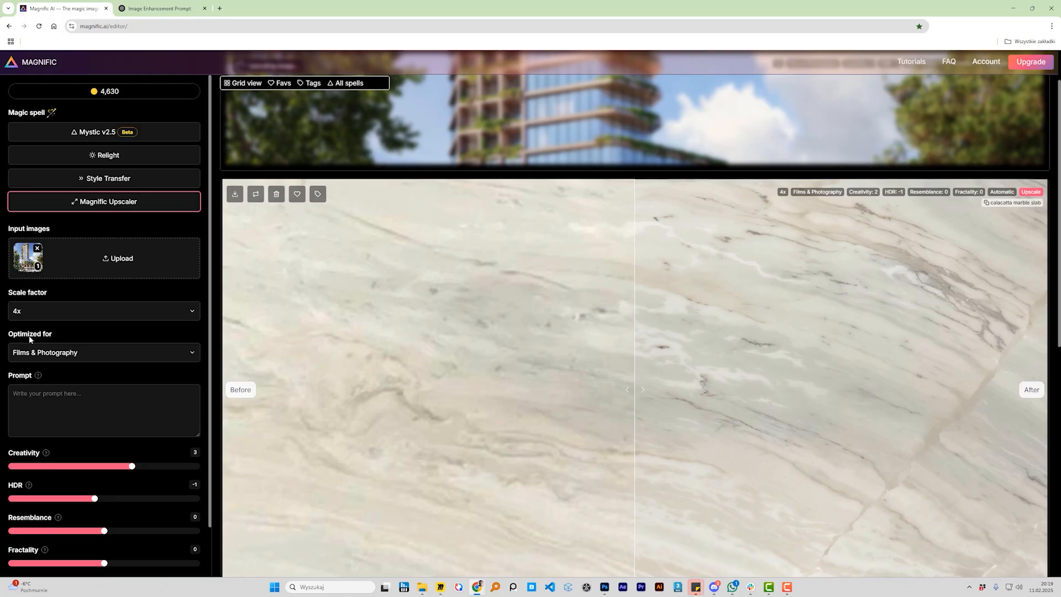
pyautogui.scroll(-2, 142, 385)
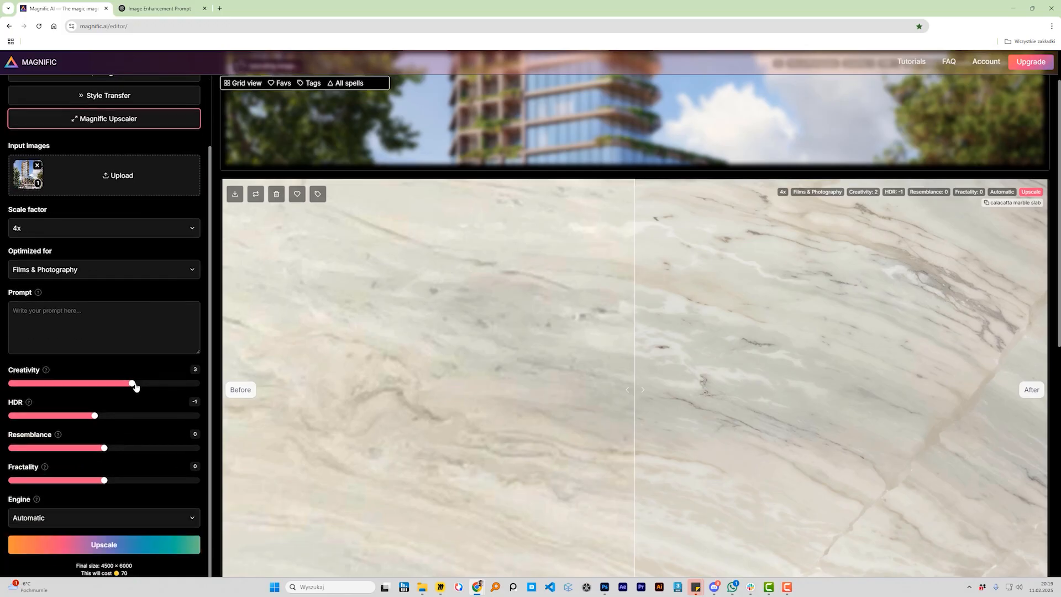
pyautogui.click(148, 545)
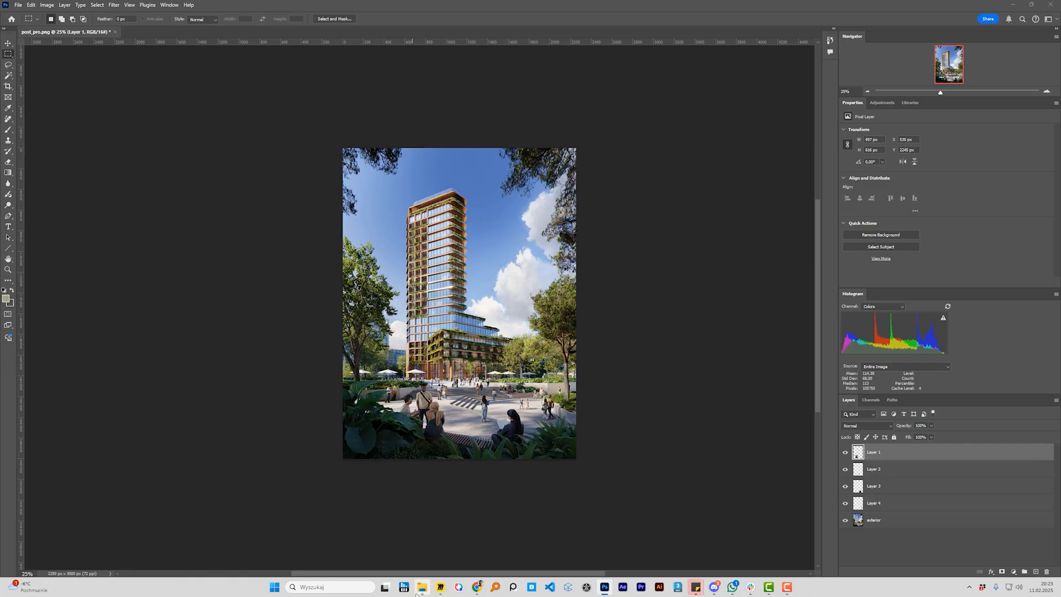
# In Photoshop, place the upscaled exterior_full PNG from the quick_export folder into the post_pro.png document as a new layer
pyautogui.click(421, 586)
pyautogui.click(996, 391)
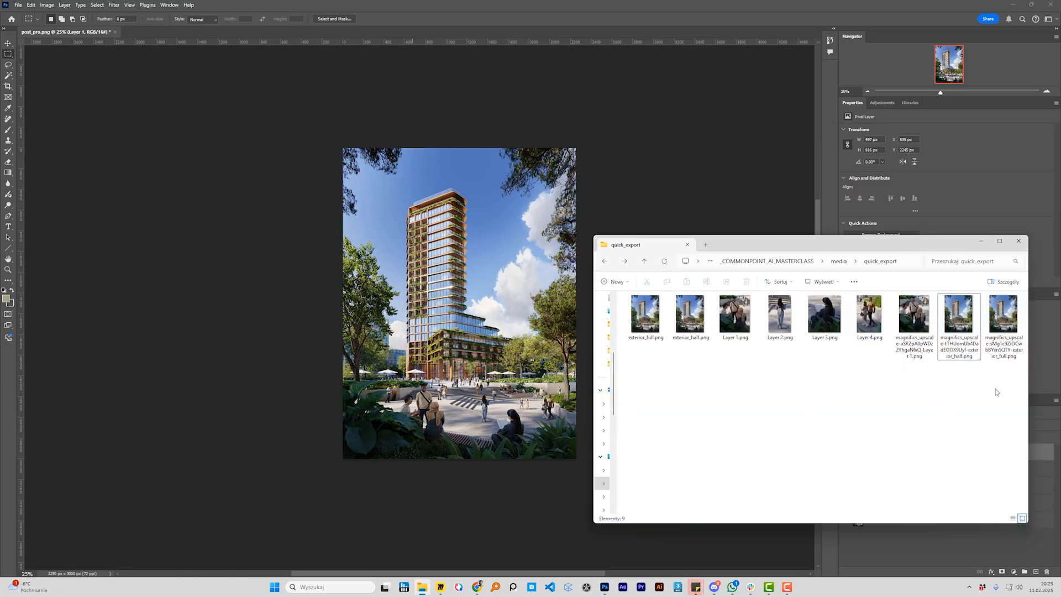
pyautogui.moveTo(1003, 319); pyautogui.dragTo(525, 305)
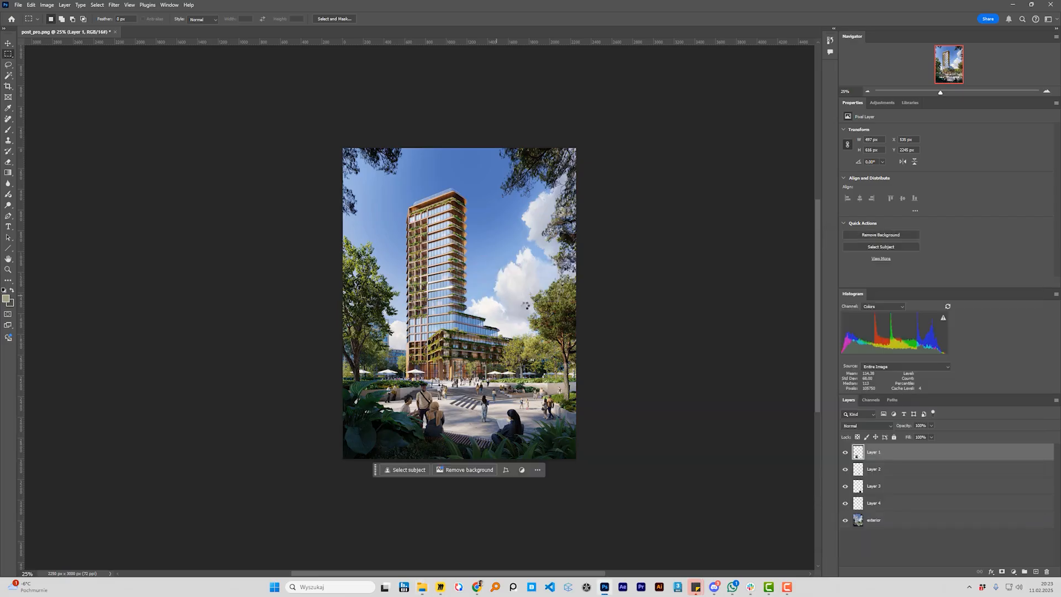
pyautogui.press('Return')
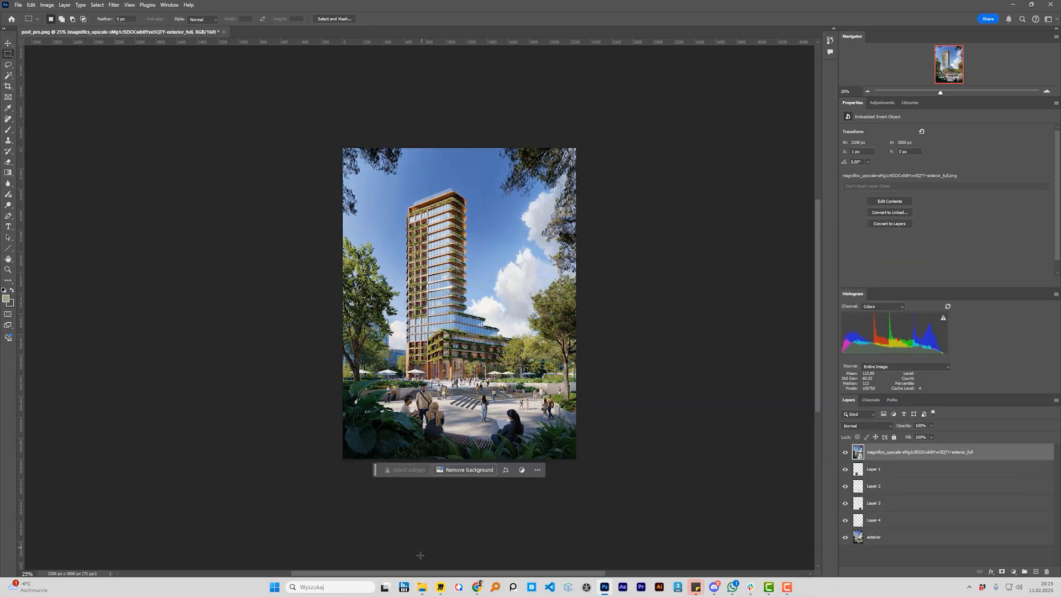
# Place the upscaled exterior_half PNG from the quick_export folder above the exterior_full layer
pyautogui.click(421, 586)
pyautogui.moveTo(959, 326); pyautogui.dragTo(584, 320)
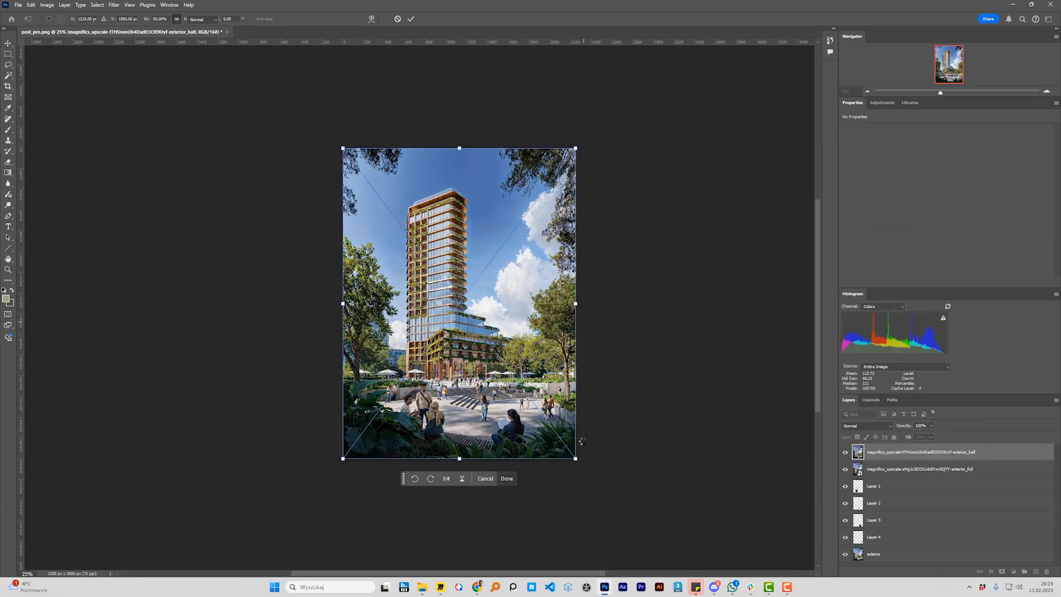
pyautogui.press('Return')
# Append FIDELITY to the upscaled exterior_full layer's name and CREATIVITY to the upscaled exterior_half layer's name
pyautogui.doubleClick(955, 469)
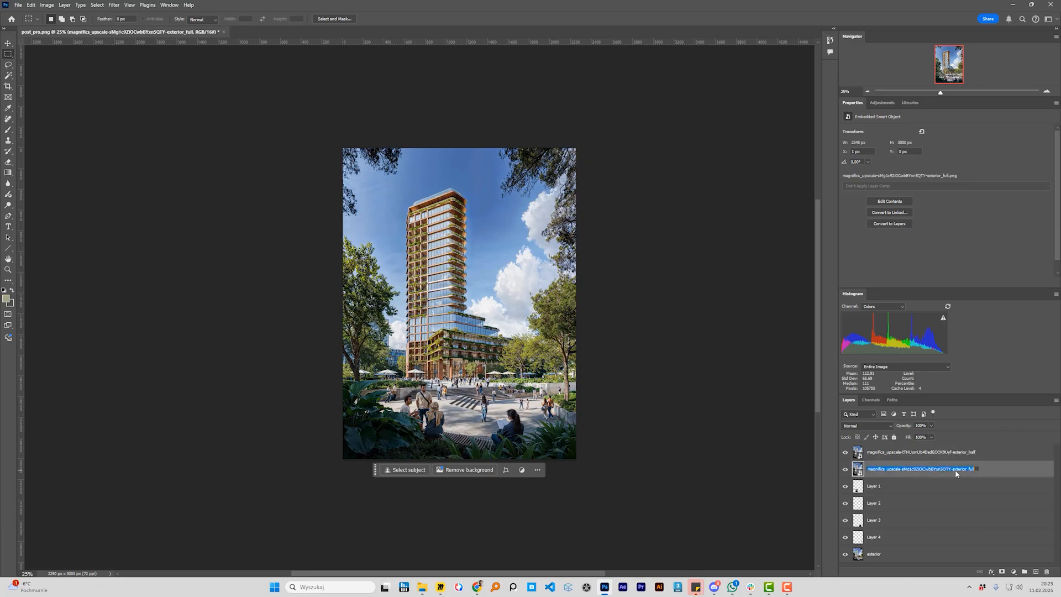
pyautogui.click(979, 469)
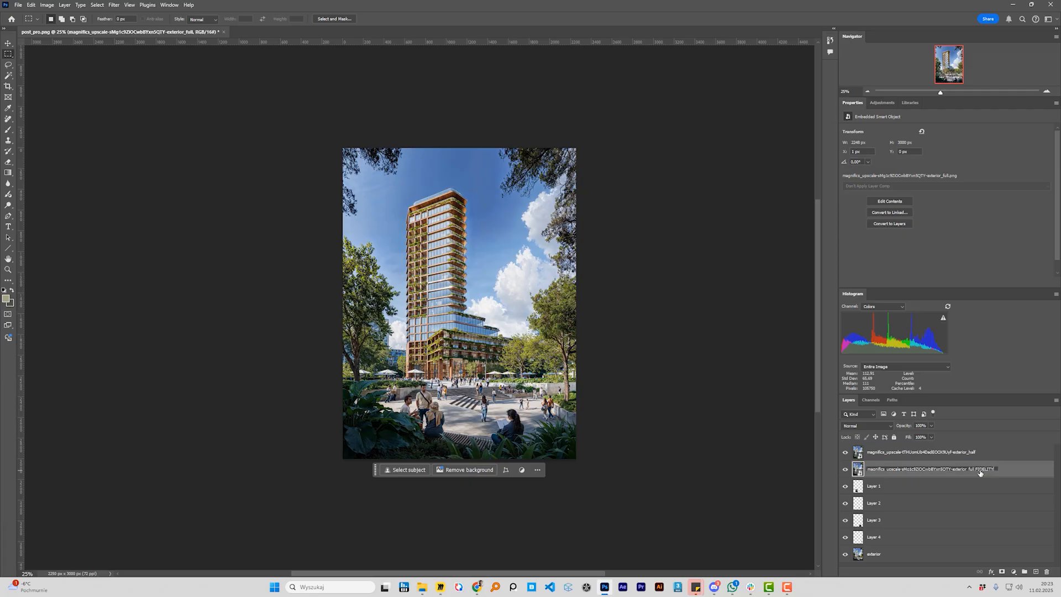
pyautogui.doubleClick(969, 453)
pyautogui.click(979, 452)
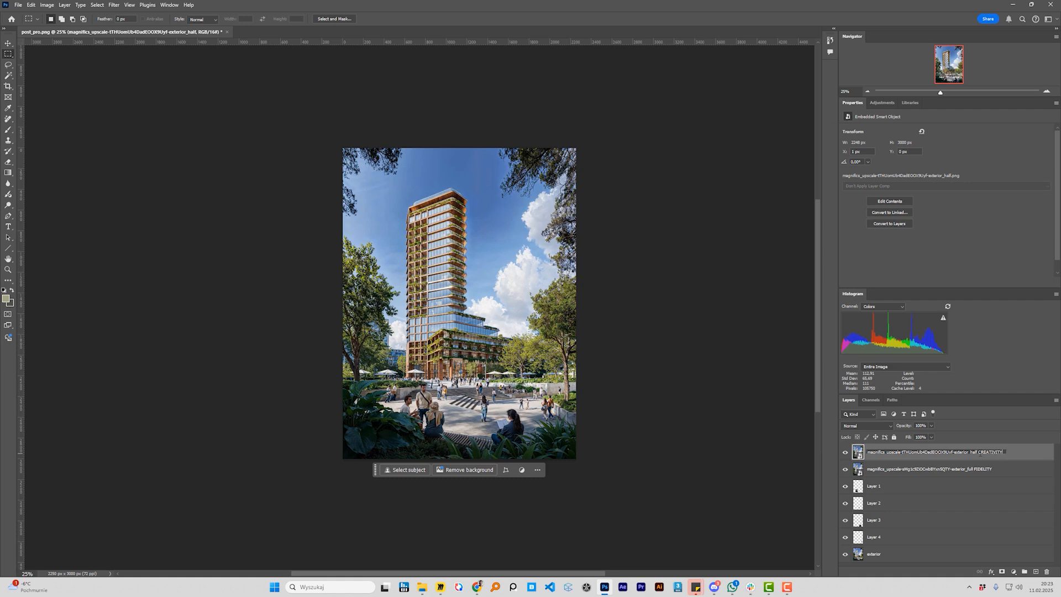
pyautogui.click(906, 469)
# Add black layer masks to the CREATIVITY and FIDELITY layers and hide the CREATIVITY layer
pyautogui.click(913, 456)
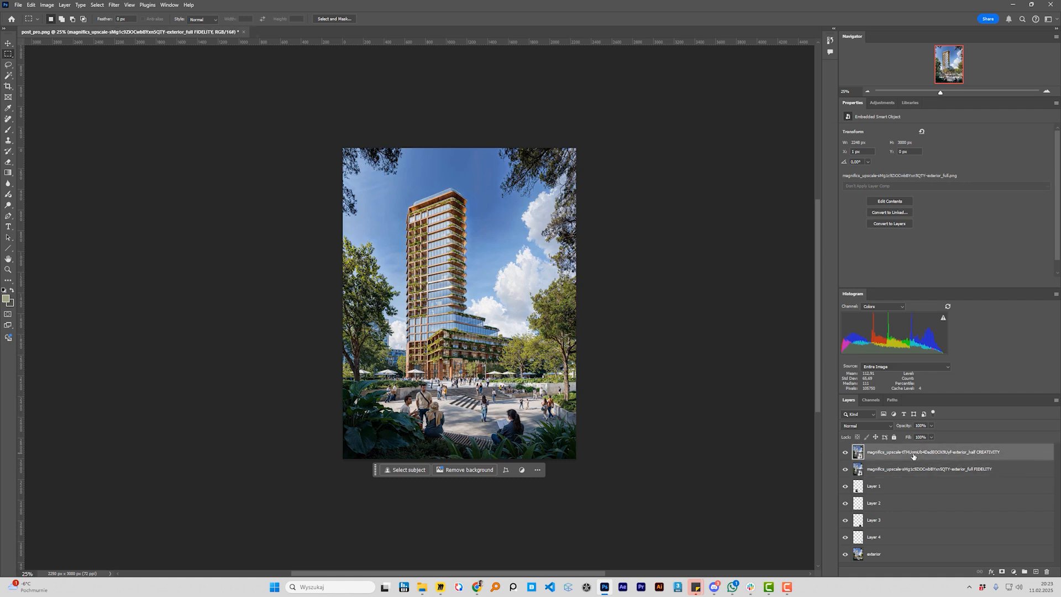
pyautogui.click(1001, 571)
pyautogui.click(961, 470)
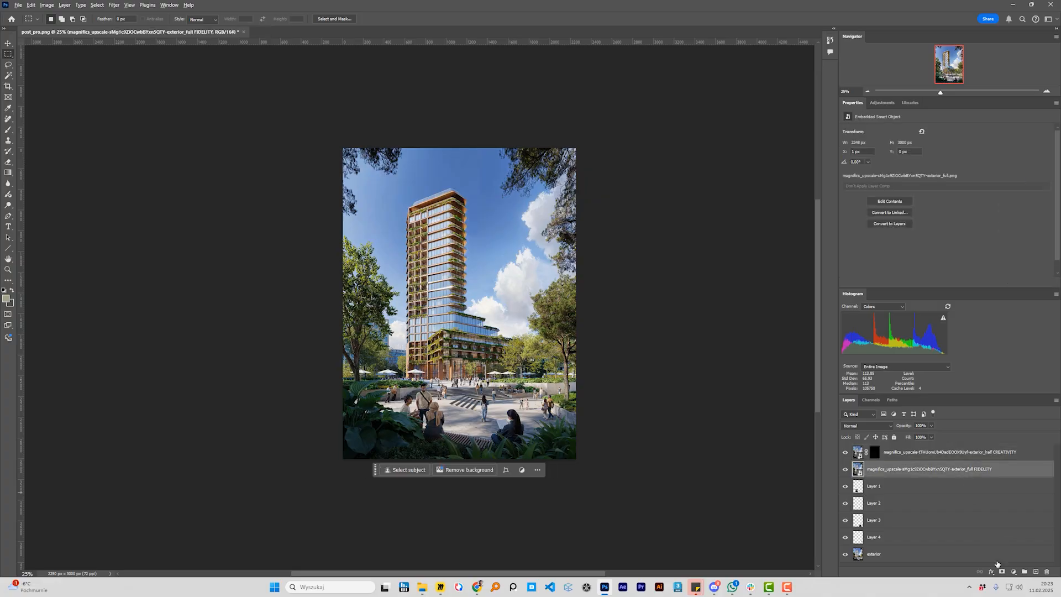
pyautogui.keyDown('alt'); pyautogui.click(1001, 572); pyautogui.keyUp('alt')
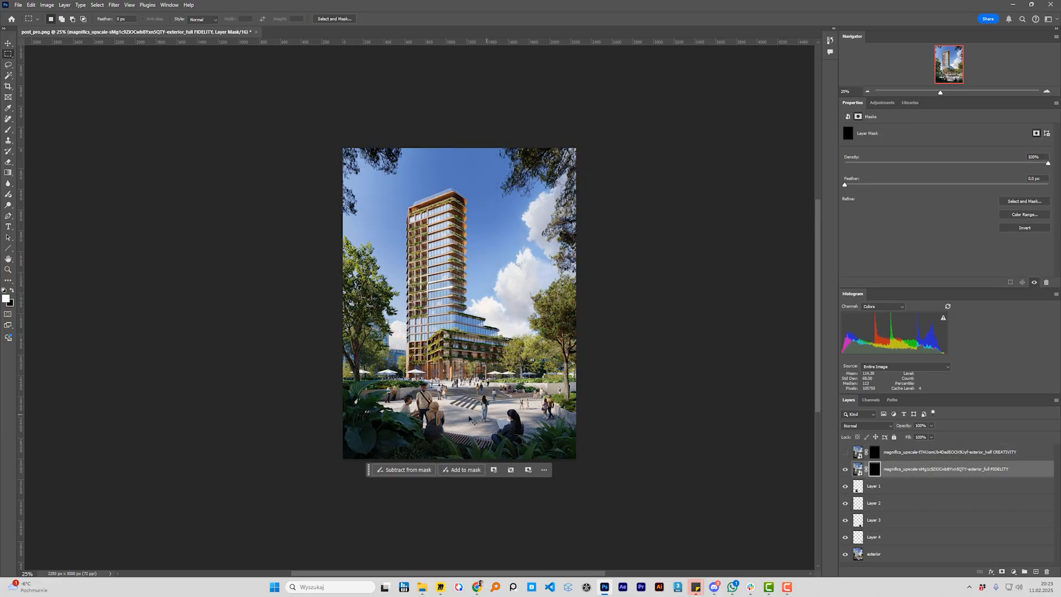
# With the Brush, paint white on the FIDELITY layer's mask over the group at the bench and the surrounding foreground
pyautogui.scroll(5, 471, 420)
pyautogui.click(9, 129)
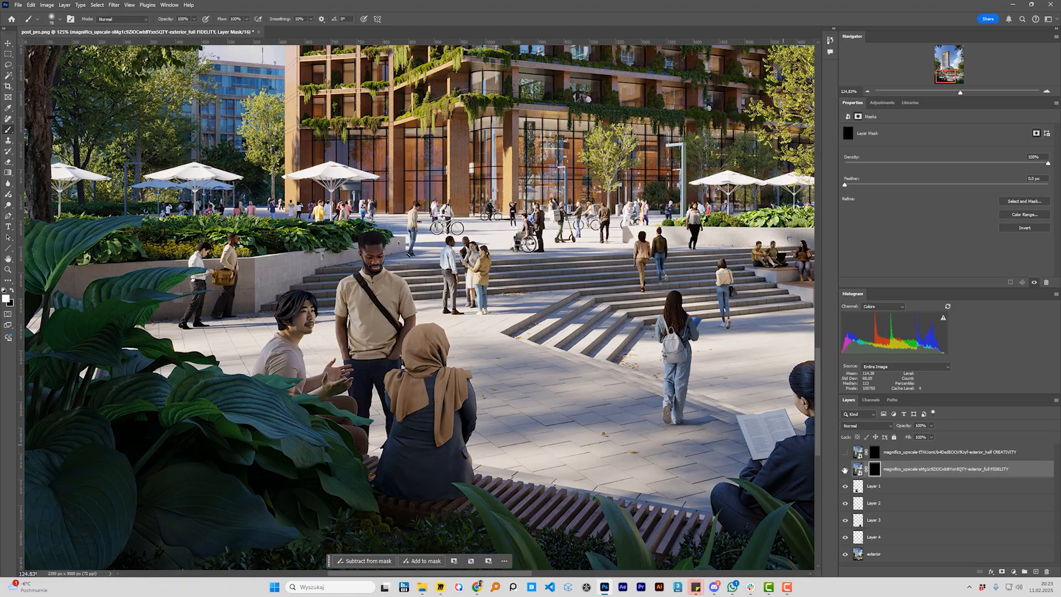
pyautogui.moveTo(559, 423); pyautogui.dragTo(624, 426)
pyautogui.moveTo(569, 465)
pyautogui.mouseDown()
pyautogui.moveTo(576, 487)
pyautogui.moveTo(560, 488)
pyautogui.mouseUp()
pyautogui.moveTo(446, 458); pyautogui.dragTo(599, 397)
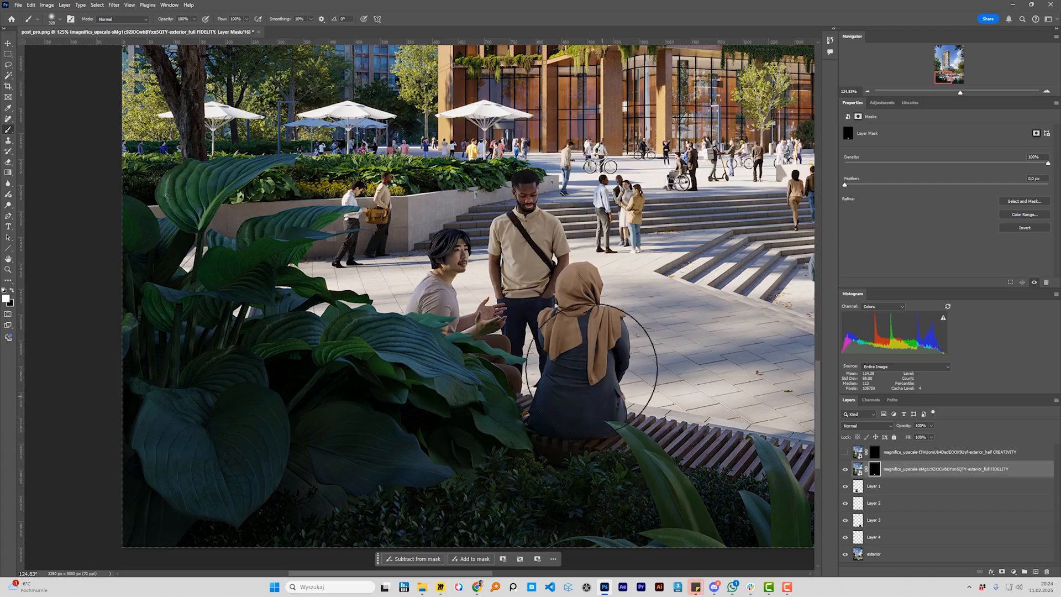
pyautogui.moveTo(617, 347); pyautogui.dragTo(583, 346)
pyautogui.moveTo(584, 346)
pyautogui.mouseDown()
pyautogui.moveTo(618, 403)
pyautogui.moveTo(600, 436)
pyautogui.mouseUp()
pyautogui.moveTo(629, 460); pyautogui.dragTo(402, 406)
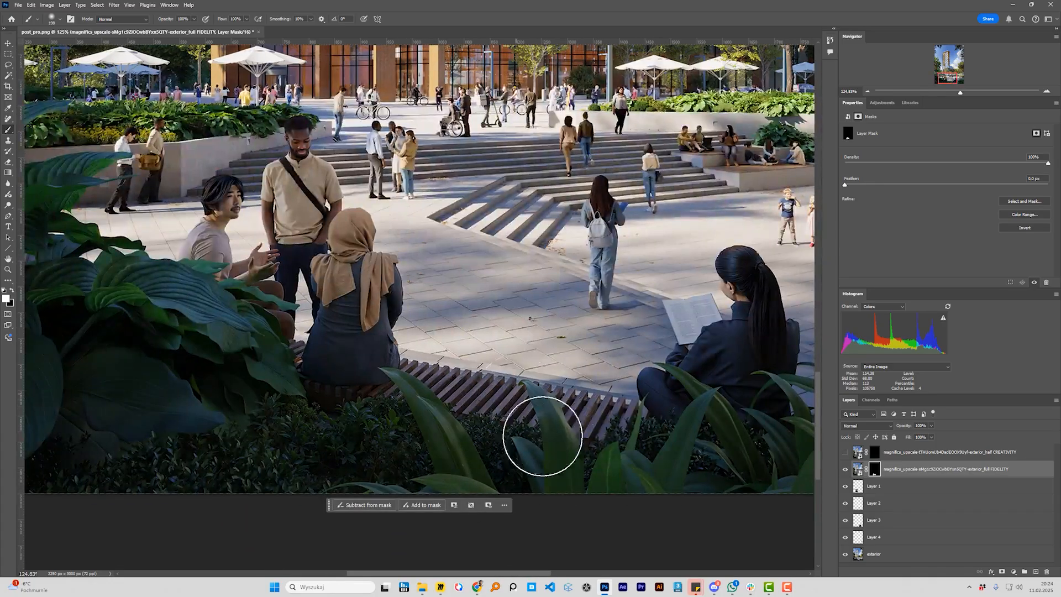
# Extend the white painting on the FIDELITY mask across the reading woman, the plants beside her and the right-hand side of the plaza
pyautogui.moveTo(604, 430); pyautogui.dragTo(462, 266)
pyautogui.moveTo(658, 417); pyautogui.dragTo(504, 463)
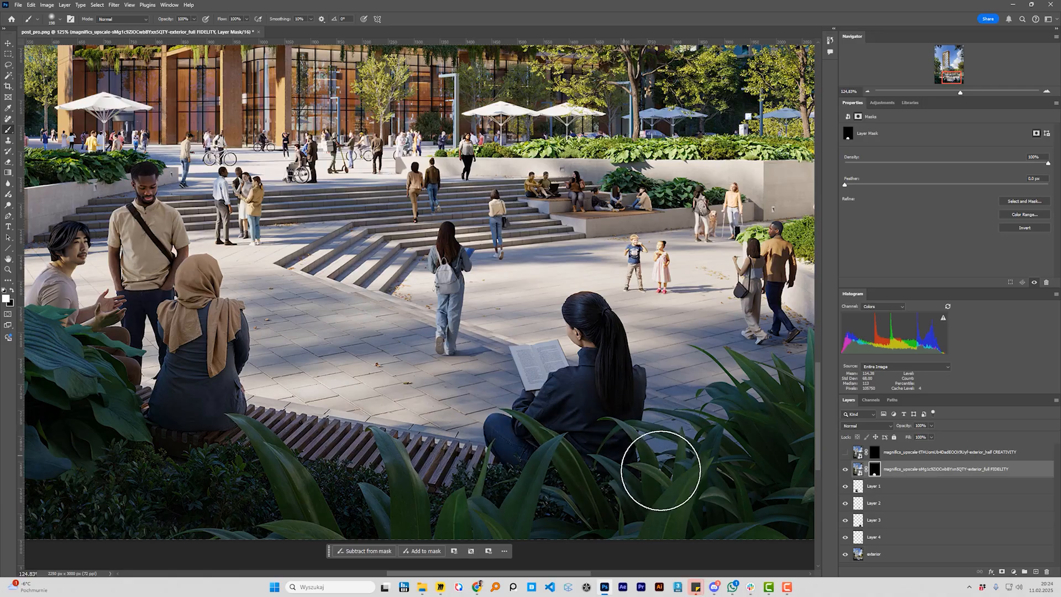
pyautogui.moveTo(659, 384); pyautogui.dragTo(556, 475)
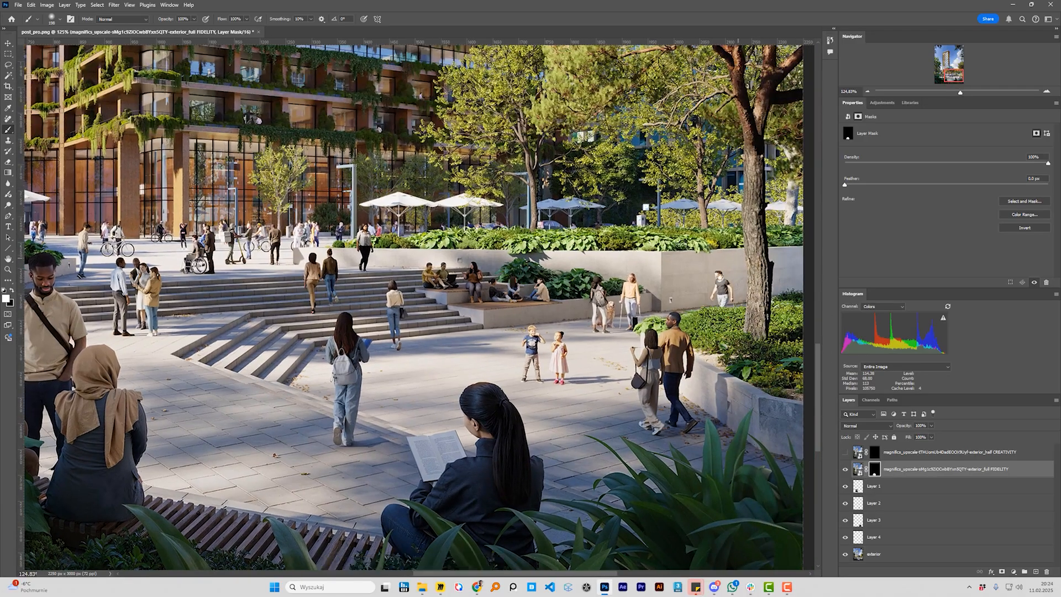
pyautogui.moveTo(718, 275)
pyautogui.mouseDown()
pyautogui.moveTo(633, 407)
pyautogui.moveTo(668, 283)
pyautogui.moveTo(623, 122)
pyautogui.moveTo(535, 99)
pyautogui.mouseUp()
pyautogui.moveTo(621, 193)
pyautogui.mouseDown()
pyautogui.moveTo(610, 193)
pyautogui.moveTo(576, 276)
pyautogui.moveTo(709, 345)
pyautogui.moveTo(681, 397)
pyautogui.mouseUp()
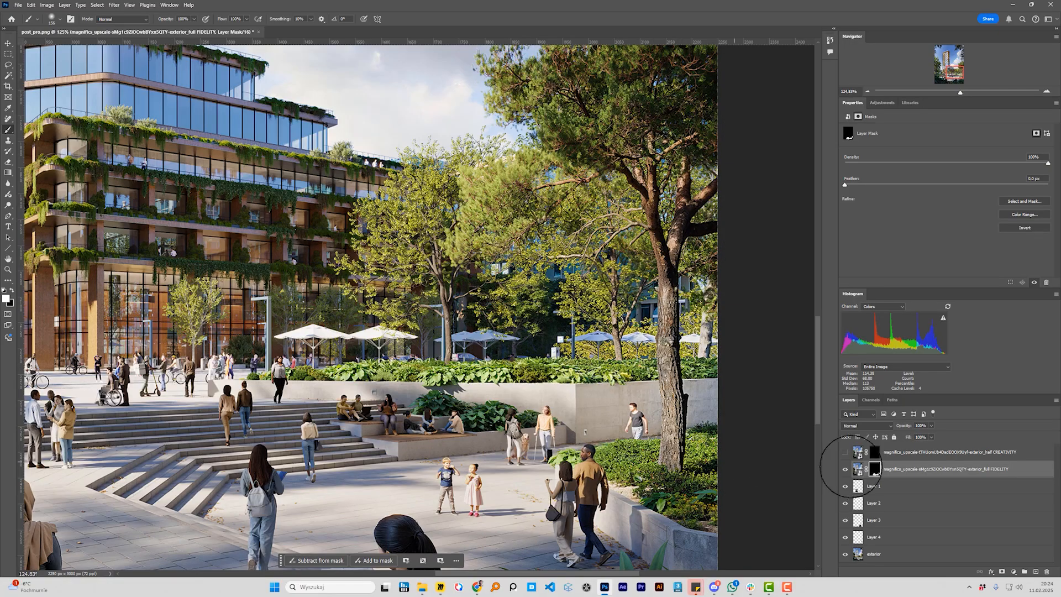
# Show the CREATIVITY layer and paint white on its mask over the large leafy plant in the left foreground
pyautogui.click(876, 454)
pyautogui.moveTo(171, 474); pyautogui.dragTo(505, 368)
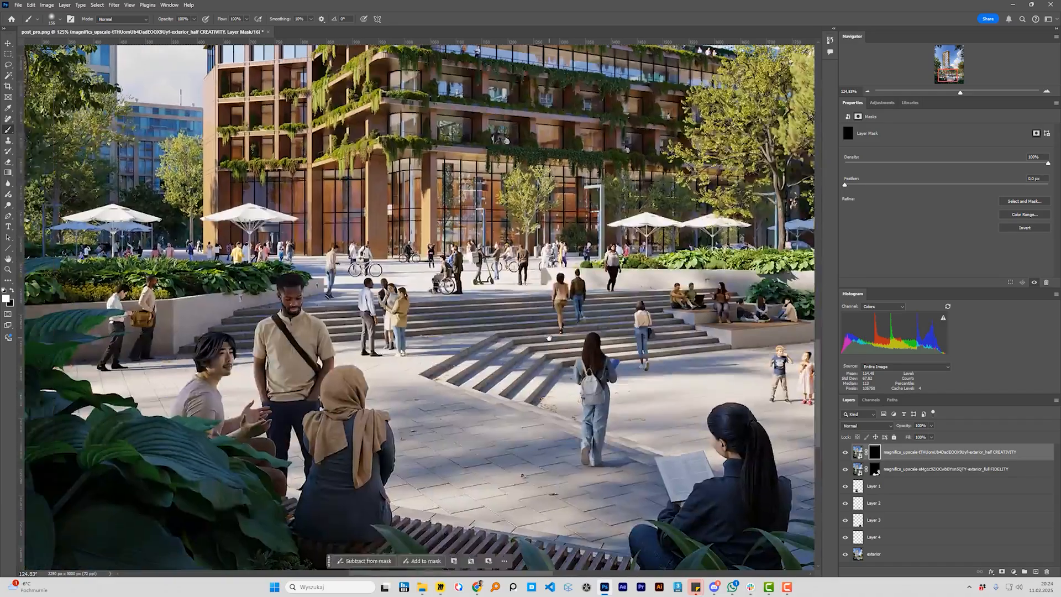
pyautogui.scroll(-7, 498, 368)
pyautogui.scroll(5, 417, 384)
pyautogui.moveTo(344, 420)
pyautogui.mouseDown()
pyautogui.moveTo(417, 384)
pyautogui.moveTo(364, 388)
pyautogui.mouseUp()
pyautogui.click(876, 471)
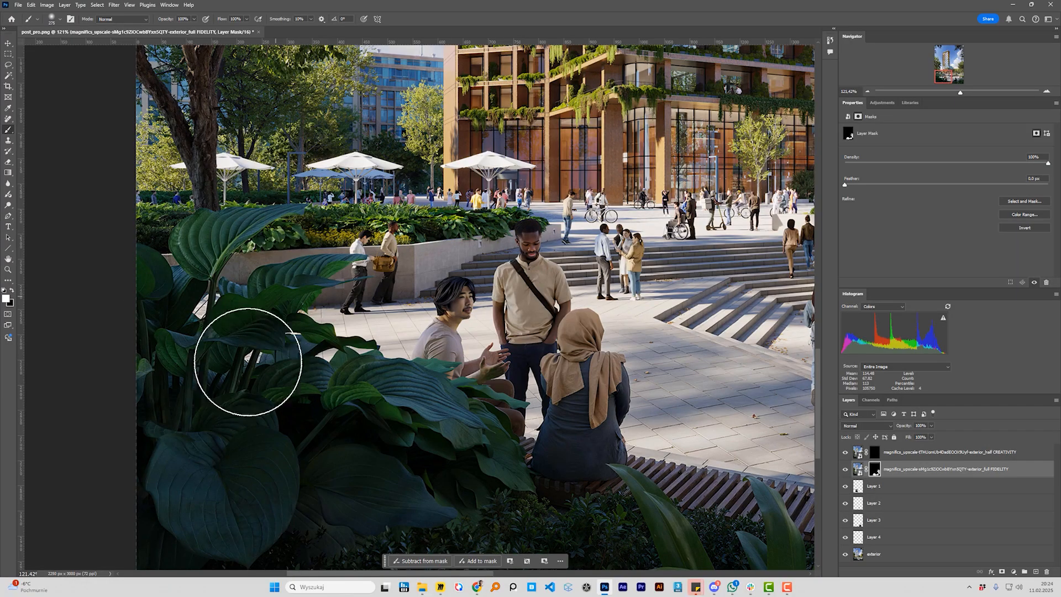
pyautogui.click(874, 454)
pyautogui.moveTo(157, 325); pyautogui.dragTo(182, 323)
pyautogui.moveTo(211, 284)
pyautogui.mouseDown()
pyautogui.moveTo(219, 305)
pyautogui.moveTo(296, 360)
pyautogui.moveTo(445, 445)
pyautogui.moveTo(374, 492)
pyautogui.moveTo(416, 473)
pyautogui.mouseUp()
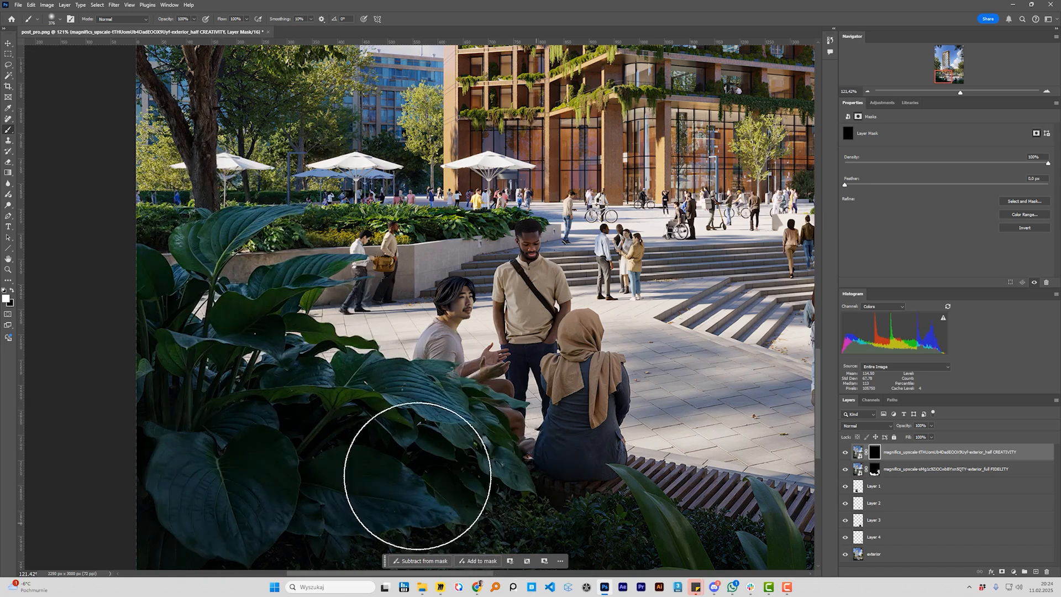
# Toggle the visibility of the CREATIVITY and FIDELITY layers to compare the foreground plant with and without each upscale
pyautogui.click(845, 453)
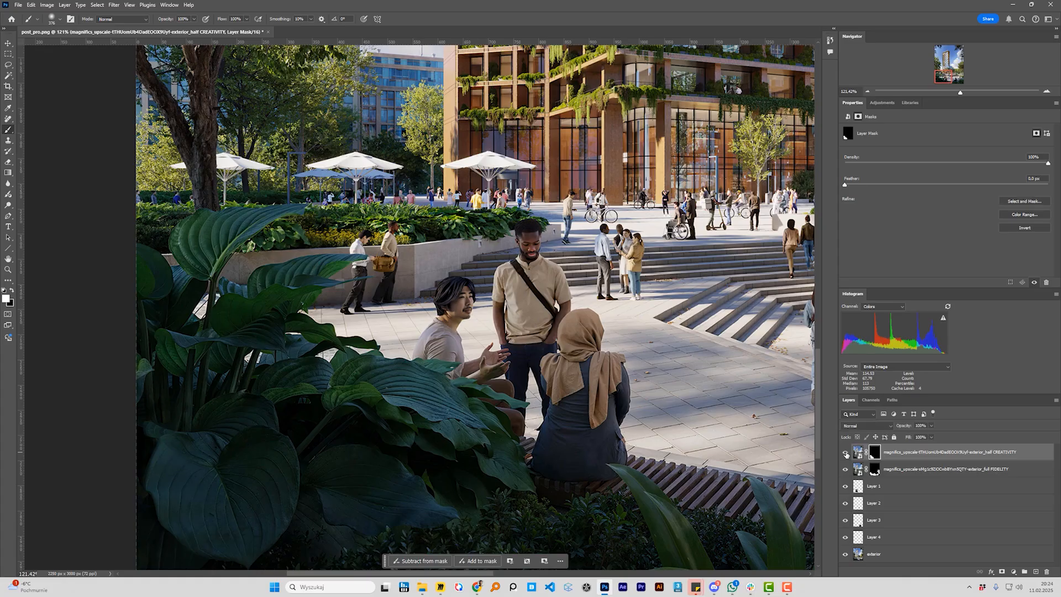
pyautogui.click(845, 454)
pyautogui.click(846, 471)
pyautogui.click(845, 471)
pyautogui.click(847, 454)
pyautogui.click(845, 453)
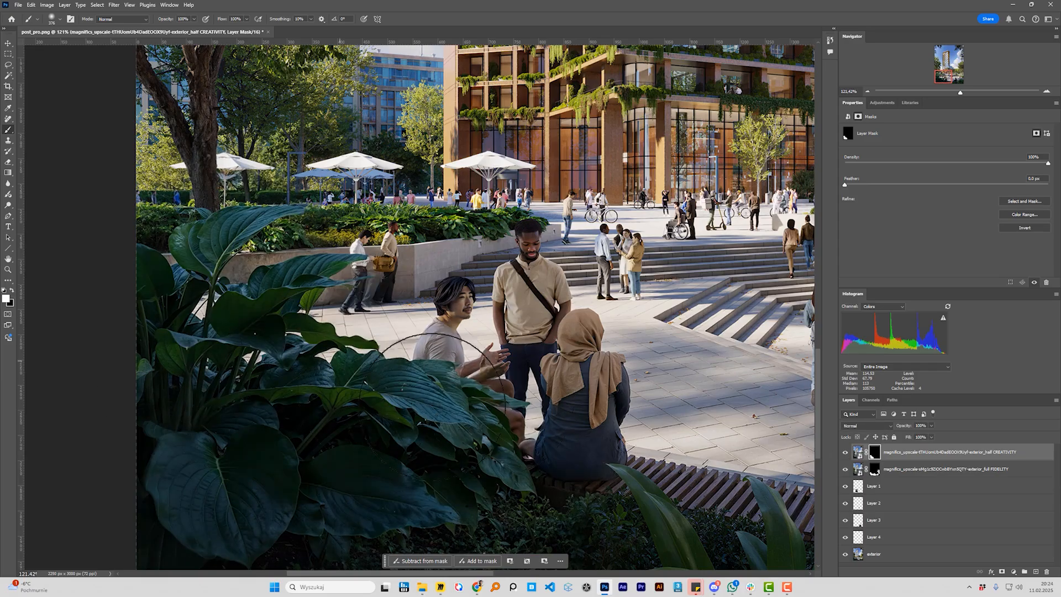
# Paint white on the CREATIVITY mask along the low foreground planting below the bench
pyautogui.scroll(-1, 577, 407)
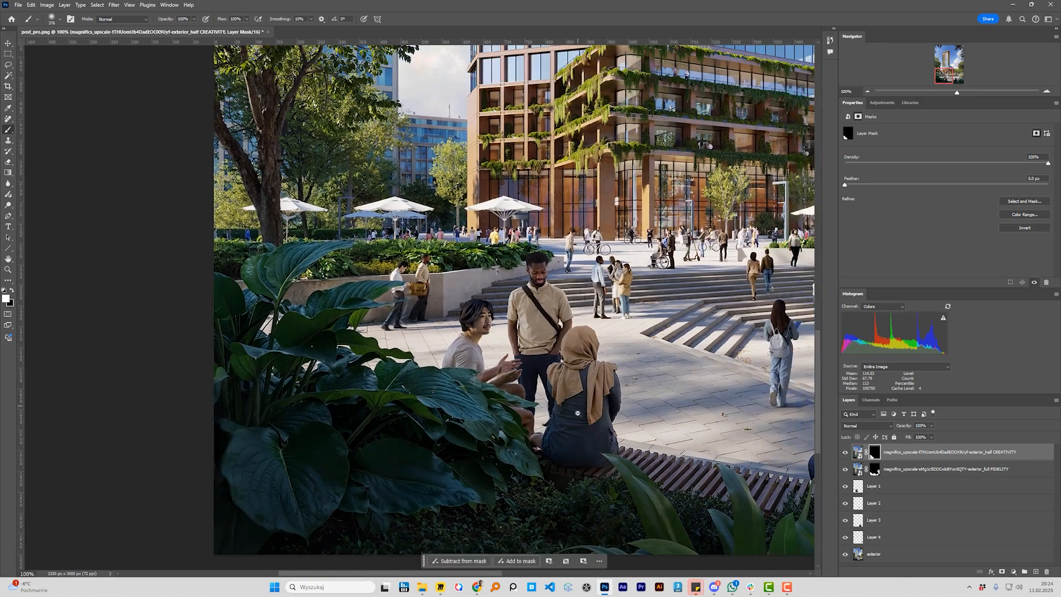
pyautogui.moveTo(485, 525); pyautogui.dragTo(778, 529)
pyautogui.moveTo(642, 474); pyautogui.dragTo(445, 440)
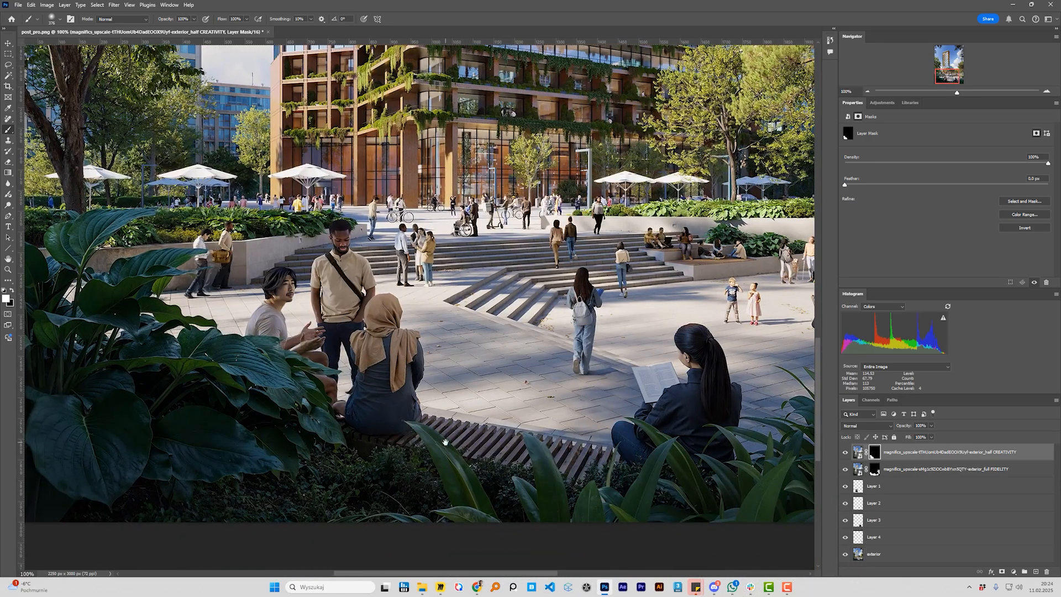